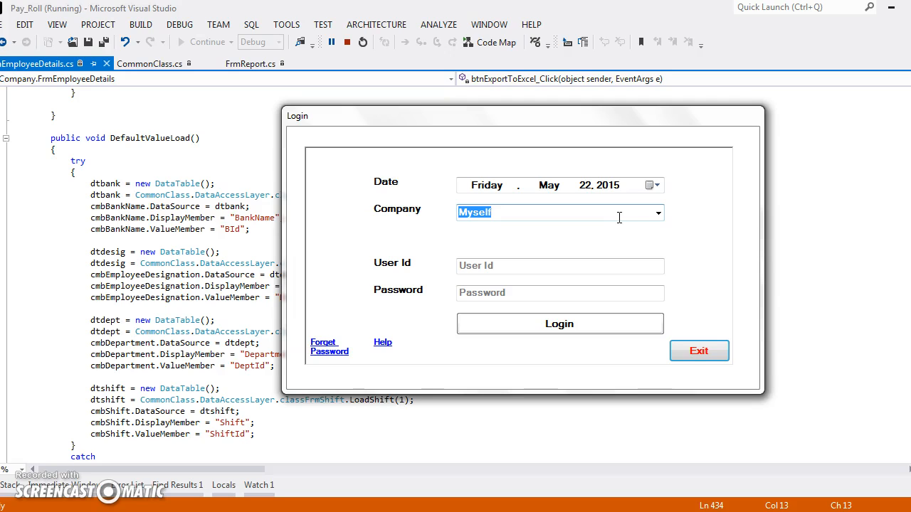
Step: Check the available companies, keep Myself selected, and log in with the user ID and account password
click(656, 214)
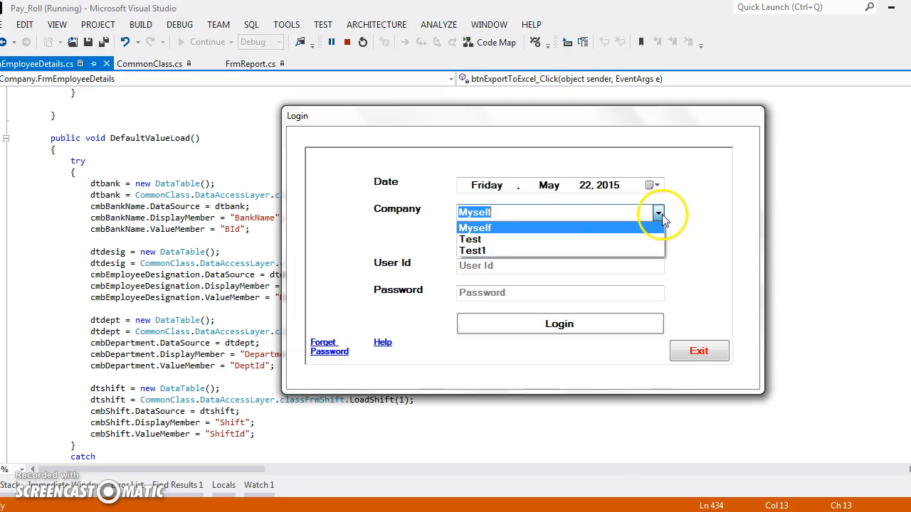
click(620, 245)
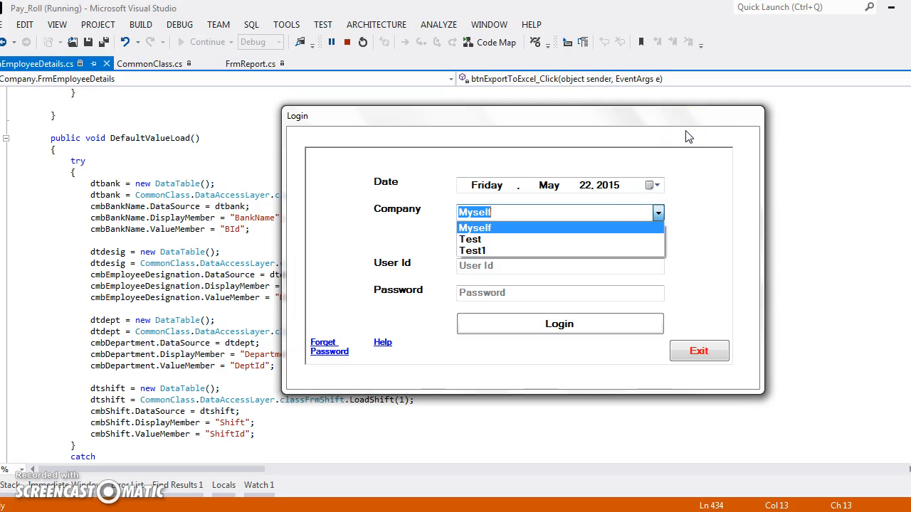
click(570, 227)
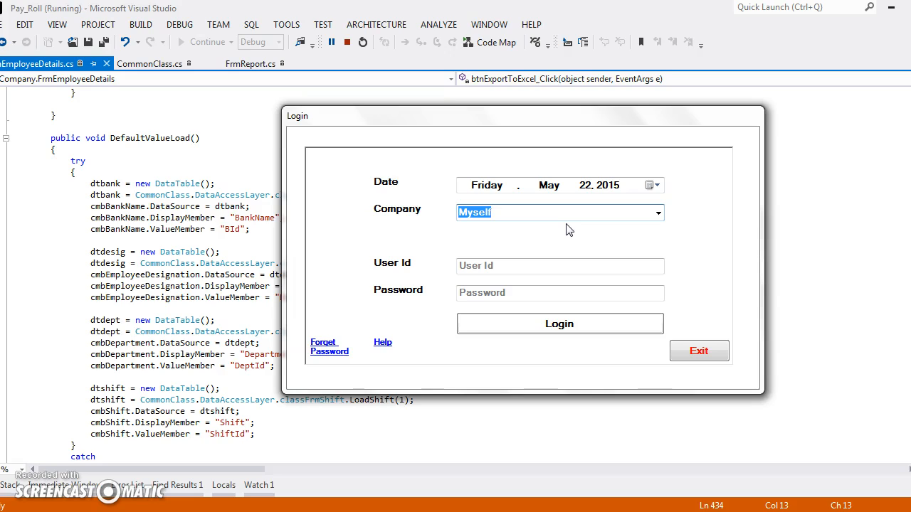
click(541, 265)
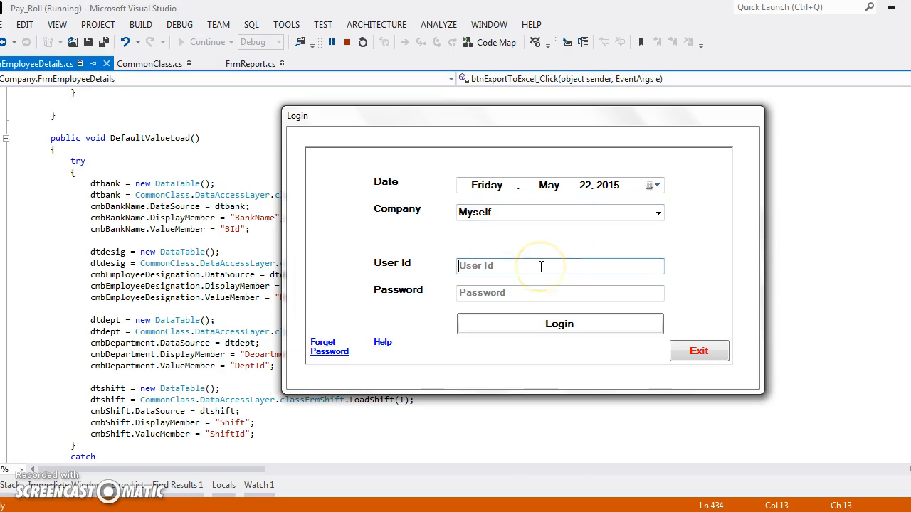
text(1)
key(Tab)
text(admin)
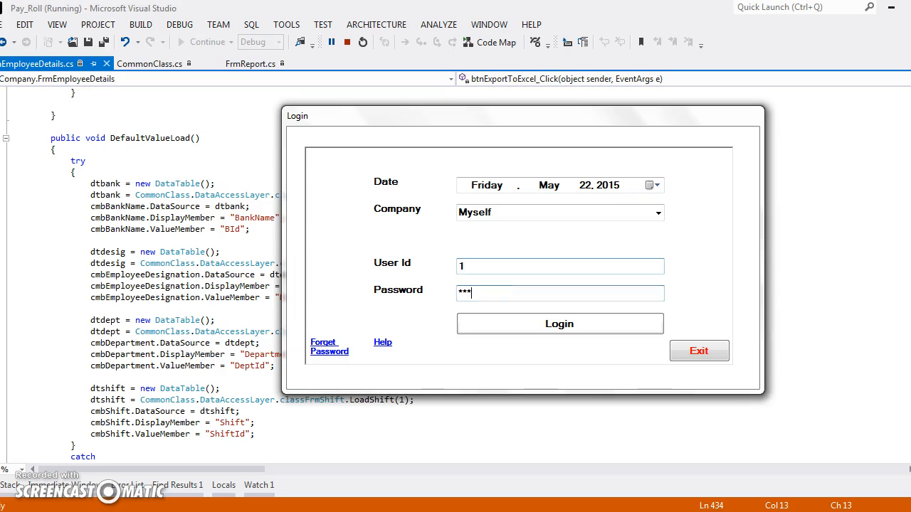
click(550, 327)
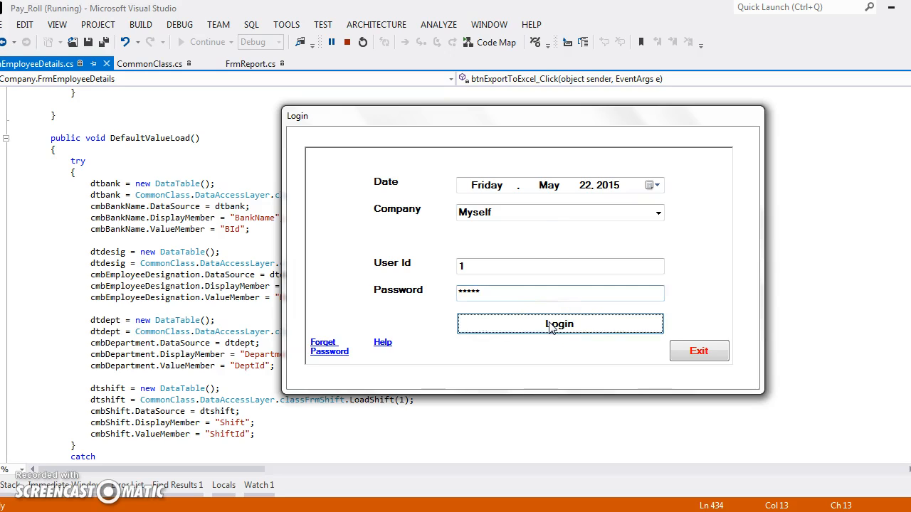
click(496, 307)
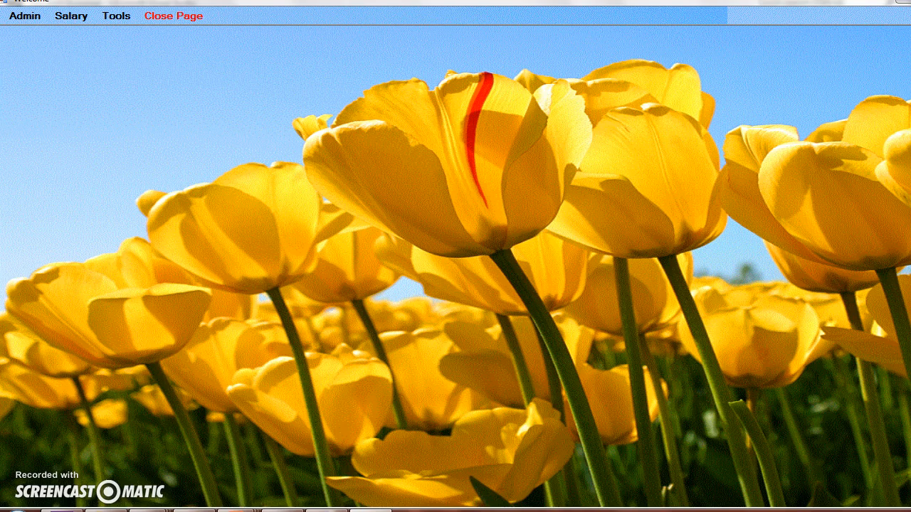
Step: Open the Company Details form and enter test2 as the company name along with the owner's name
click(25, 15)
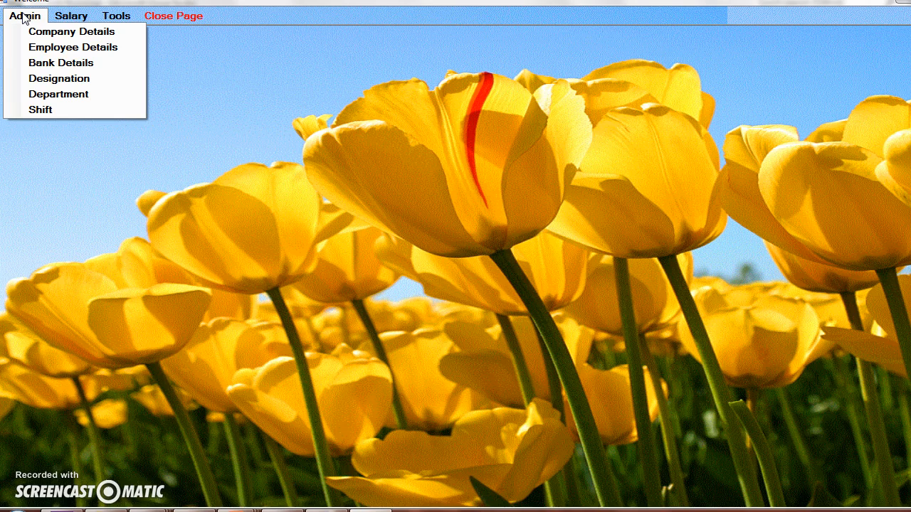
click(69, 35)
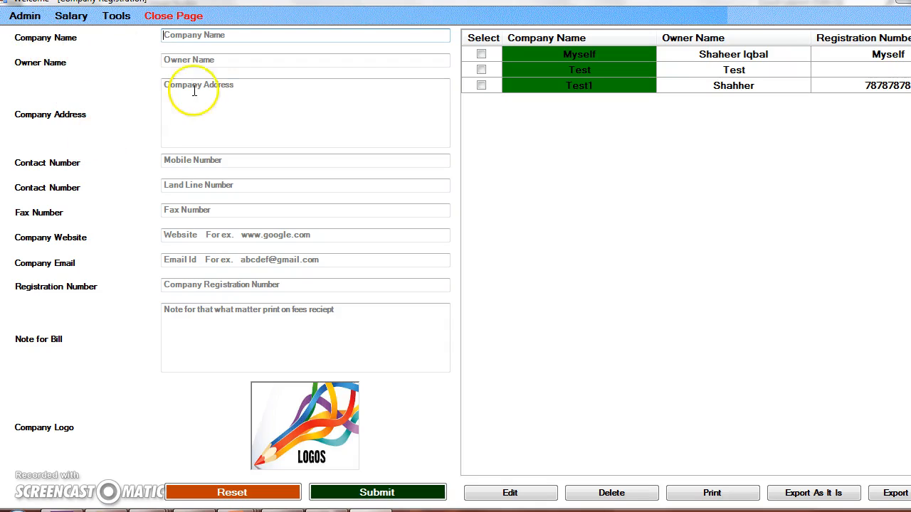
click(215, 37)
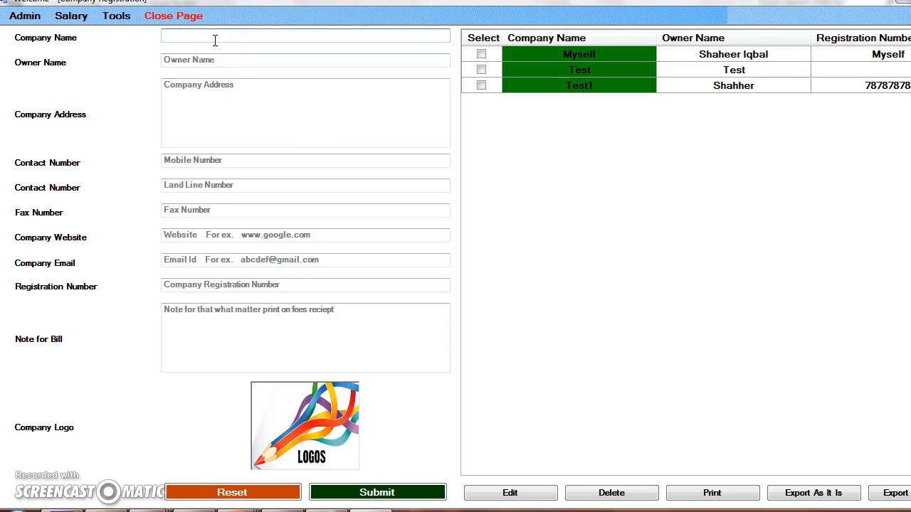
text(test2)
click(217, 63)
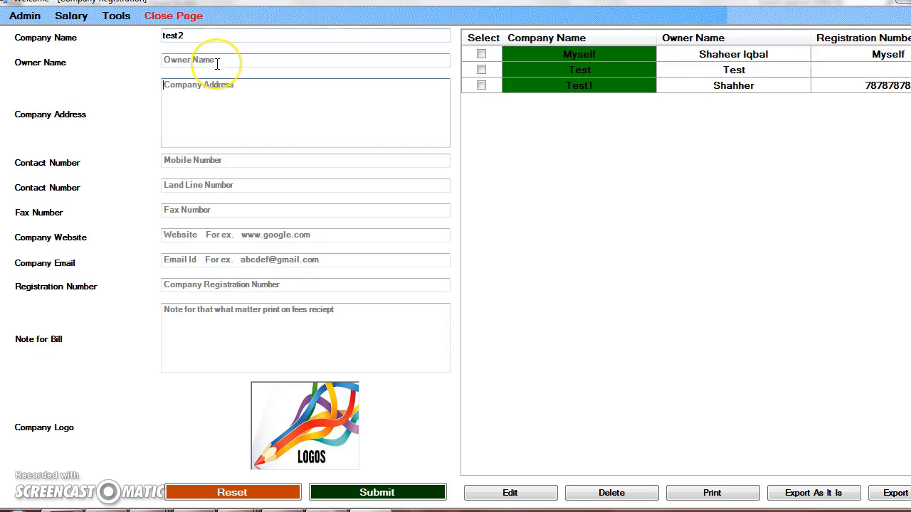
text(Jonathan)
key(Tab)
Step: Fill in Pakistan as the company address and the mobile contact number, and submit the new company
click(190, 103)
text(Pakistan)
key(Tab)
text(89898989)
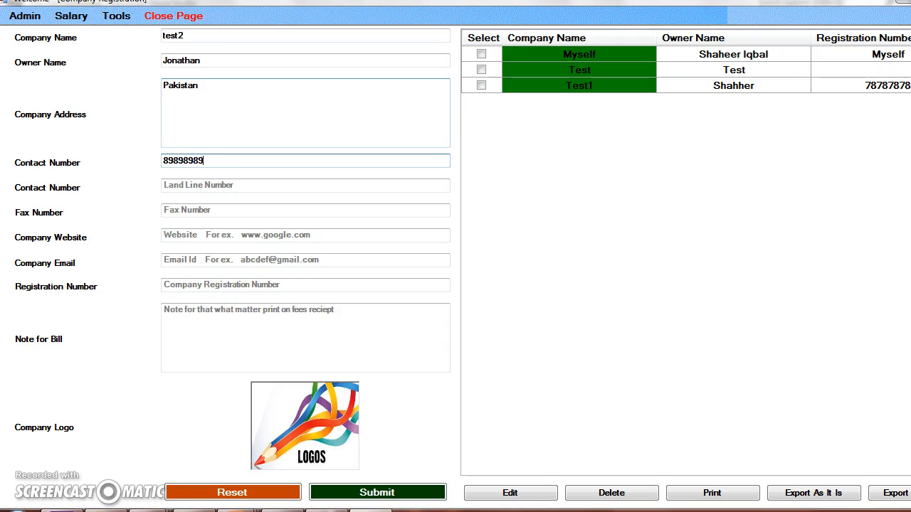
click(200, 176)
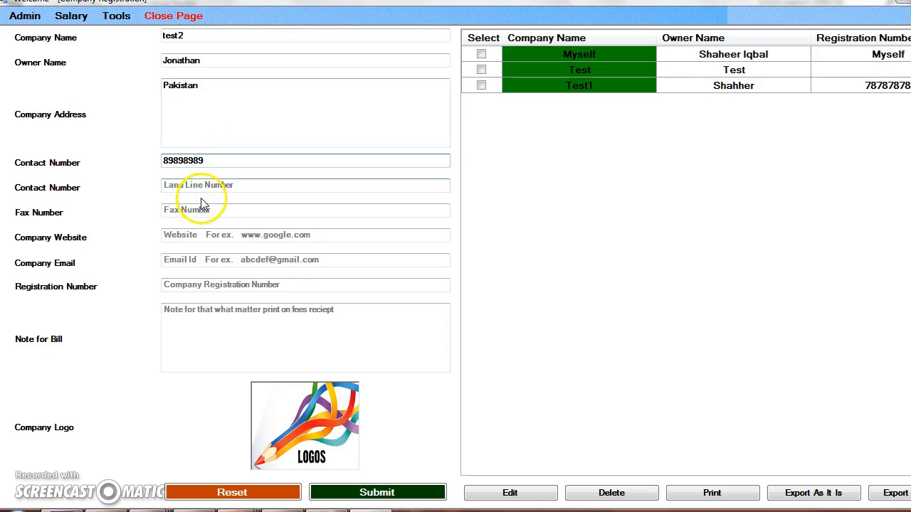
click(395, 498)
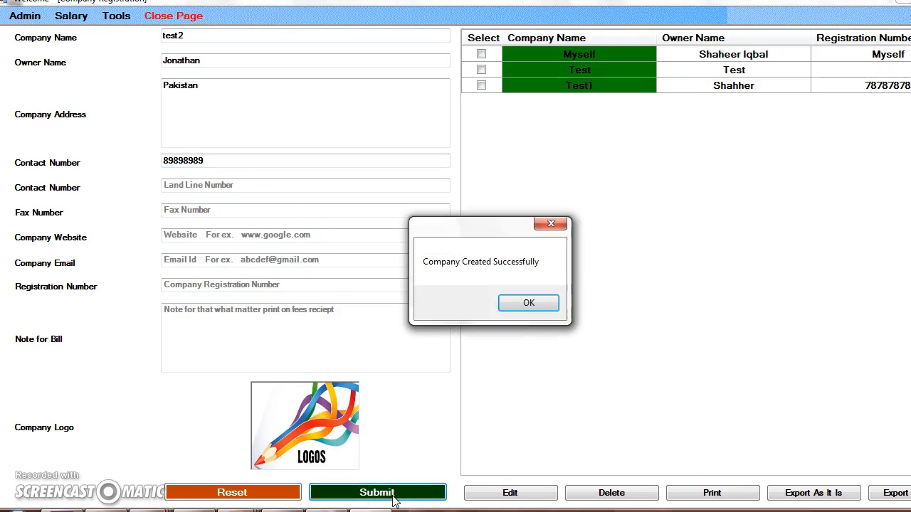
click(531, 303)
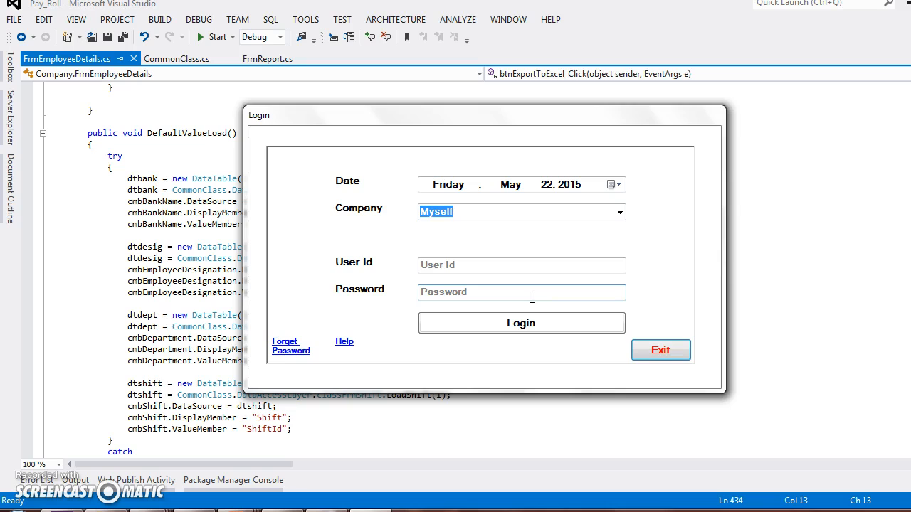
Step: Select the company test2 on the login form and read the help on first-time login
click(620, 212)
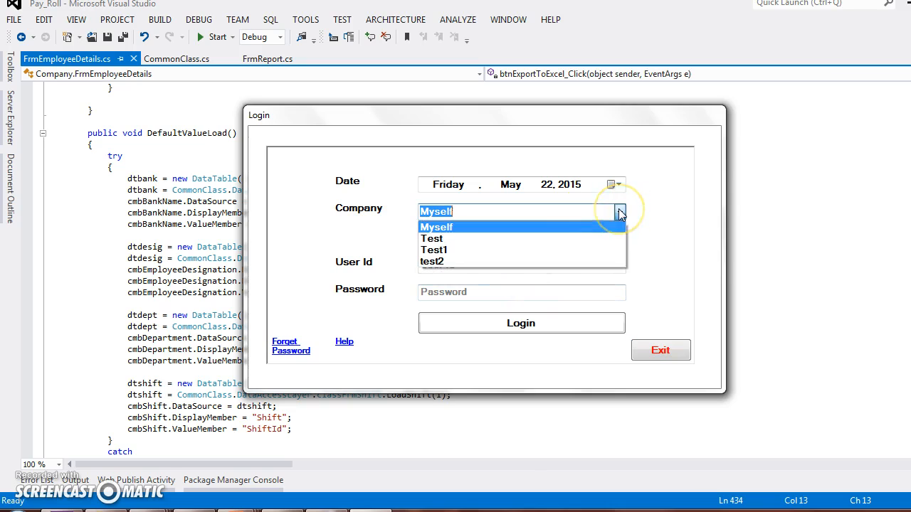
click(524, 262)
click(516, 266)
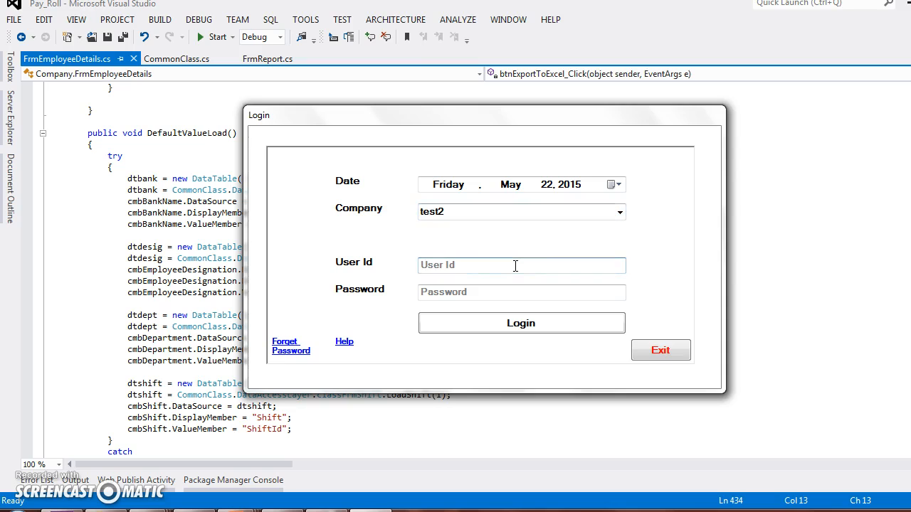
click(344, 342)
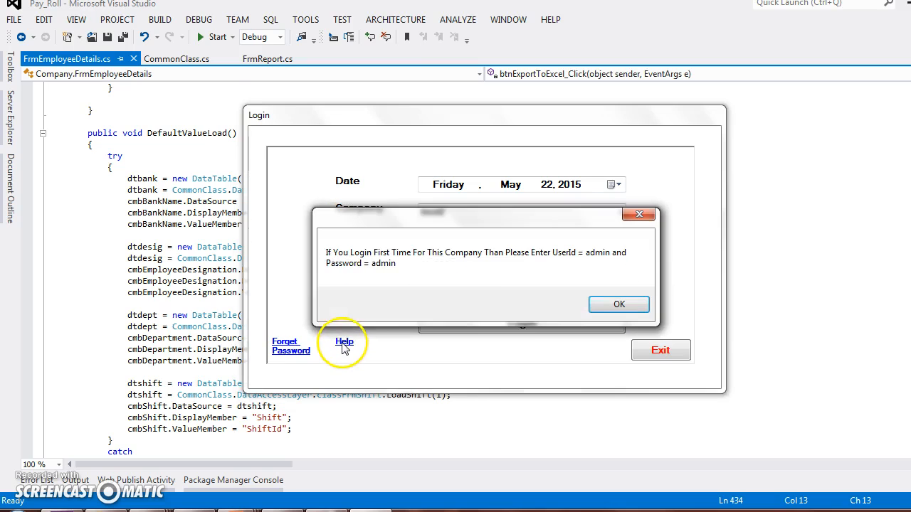
click(601, 305)
Step: Log in to test2 with the first-time user ID and password, and try to open the Admin commands
click(538, 266)
text(dmn)
key(BackSpace)
key(BackSpace)
key(BackSpace)
text(admin)
key(Tab)
text(admin)
click(572, 329)
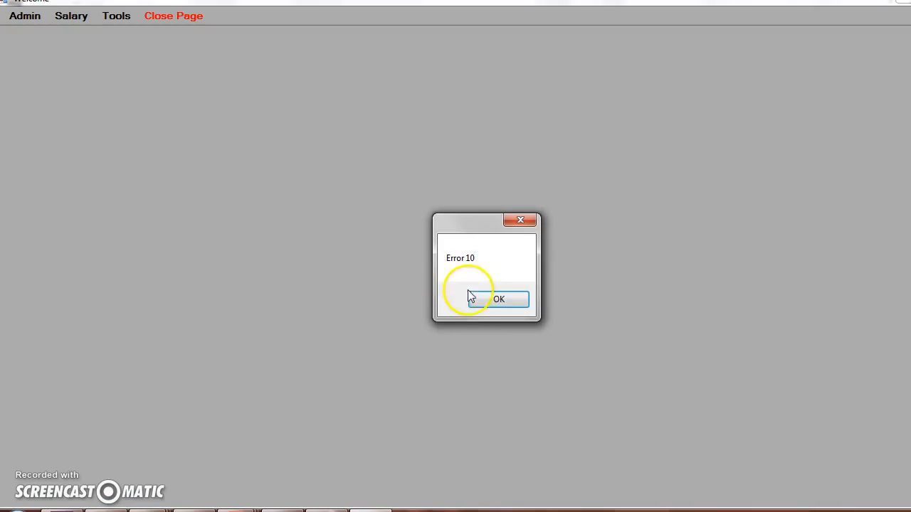
click(480, 298)
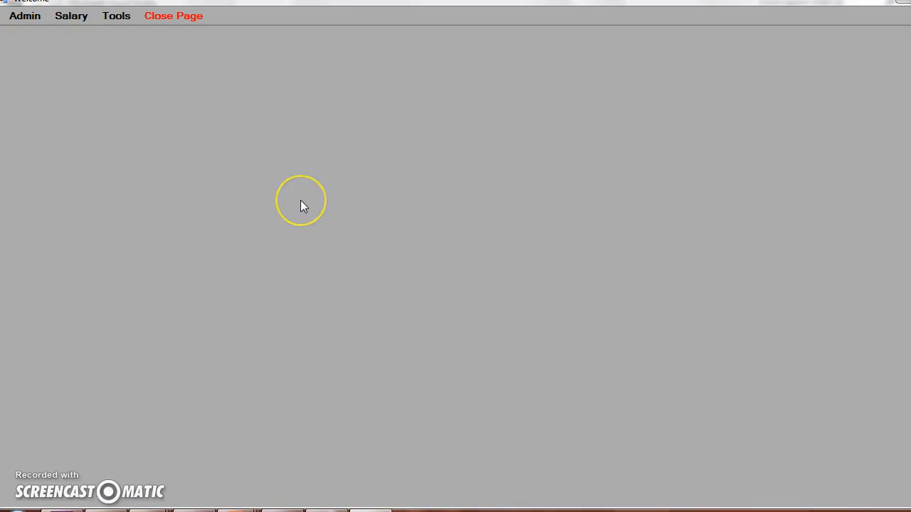
click(28, 21)
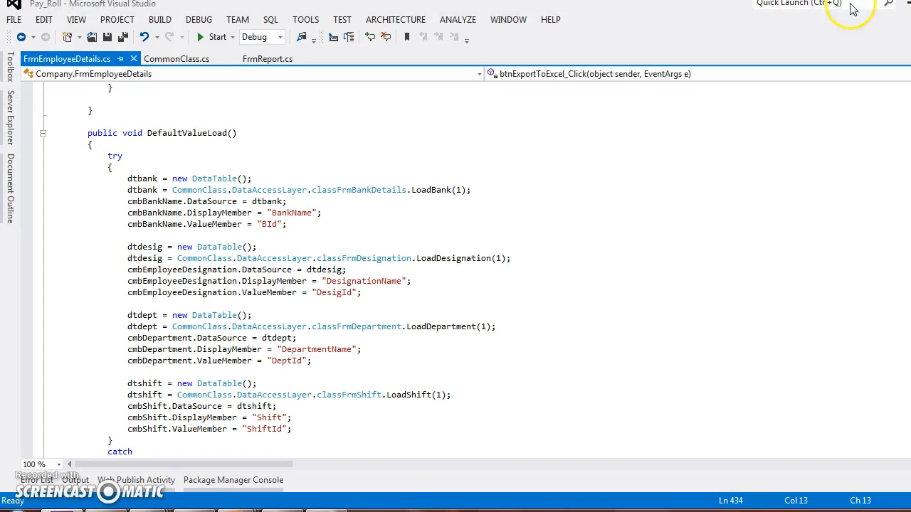
Step: Run the Pay_Roll project again and log in to the company Myself with the user ID and account password
click(212, 39)
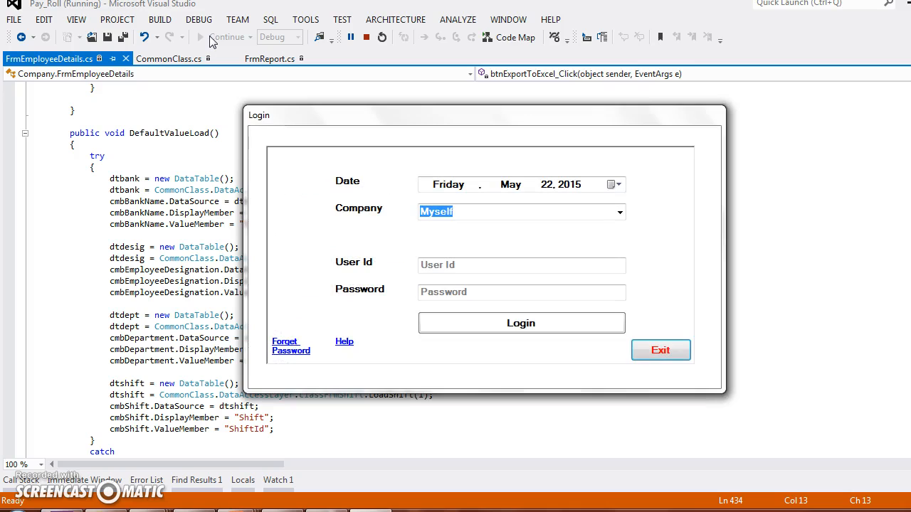
click(491, 261)
text(1)
key(Tab)
text(*****)
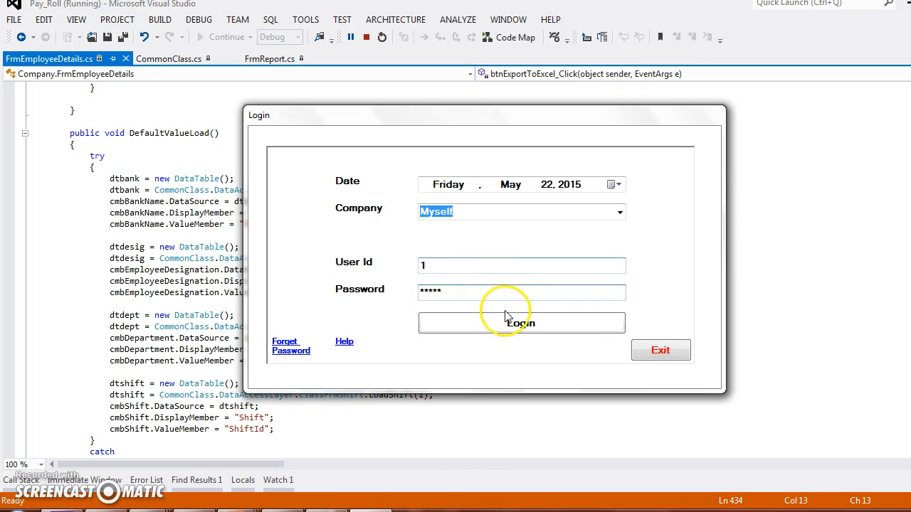
click(518, 321)
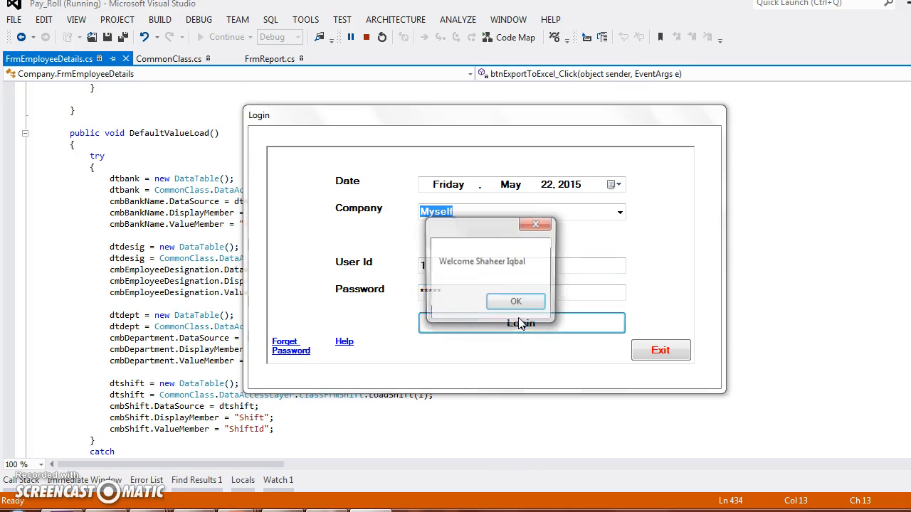
click(515, 301)
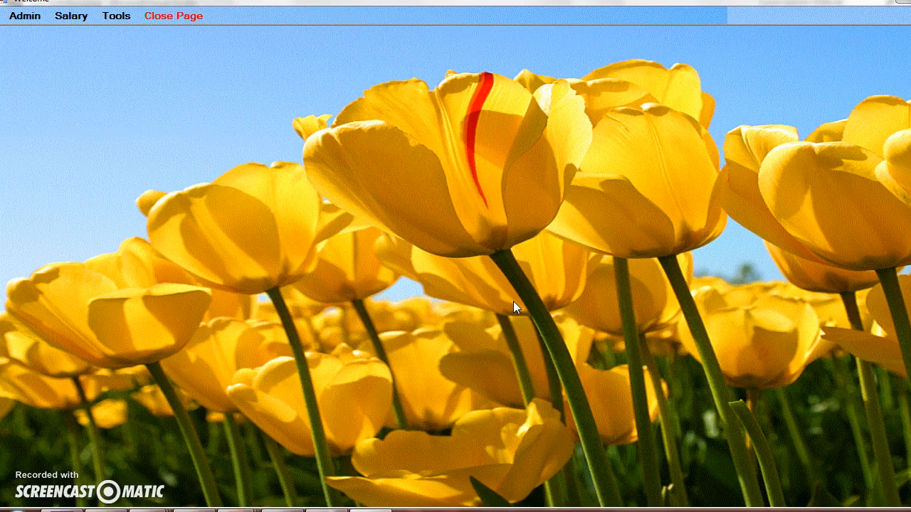
Step: Open the Employee Details form and enter a new employee named test3 with the designation HR
click(25, 16)
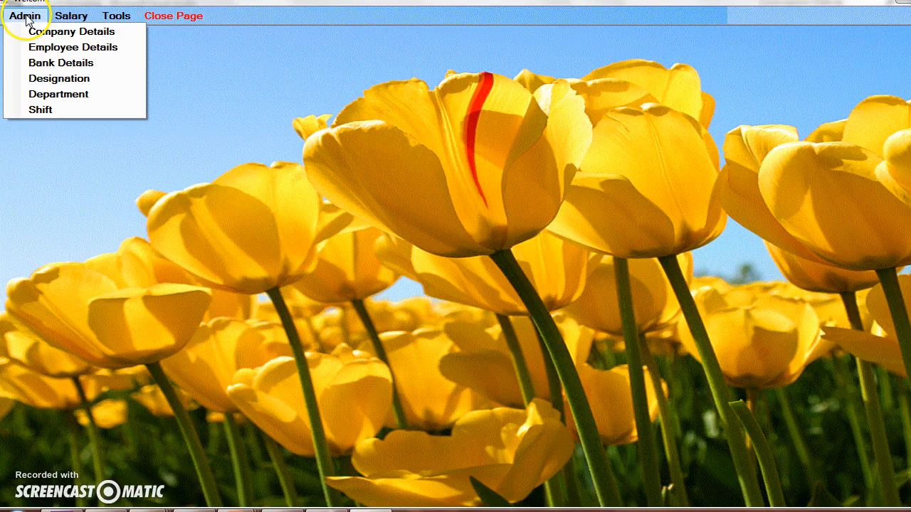
click(37, 51)
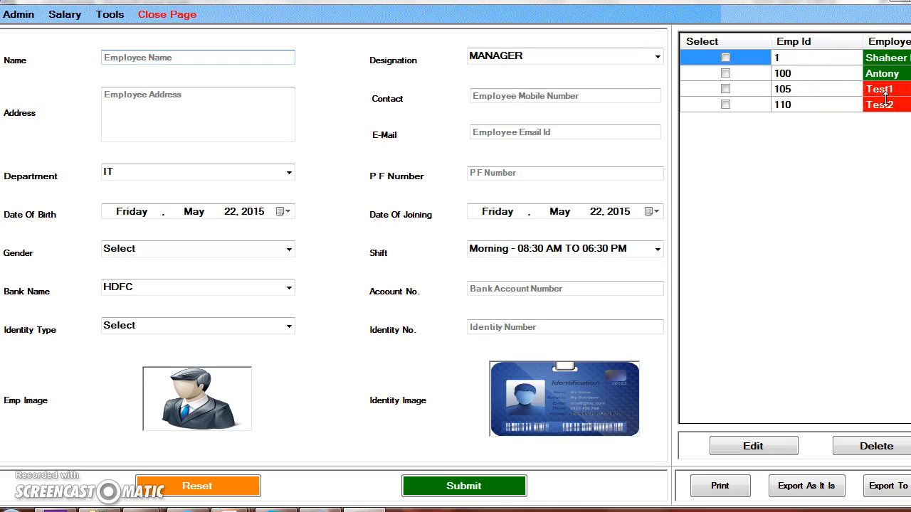
click(263, 58)
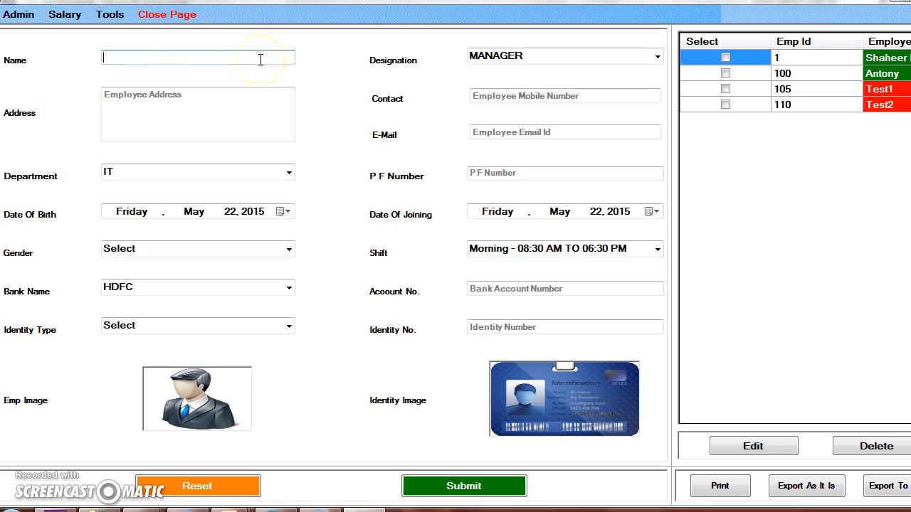
text(test3)
key(Tab)
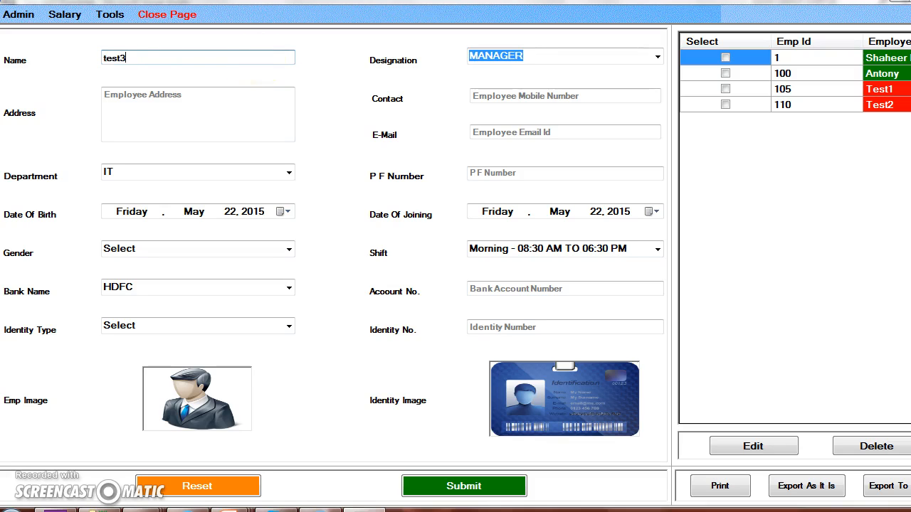
click(657, 57)
click(628, 84)
Step: Fill in Pakistan as the employee's address and the mobile number, and set the department to Networking
click(210, 101)
text(Pakistan)
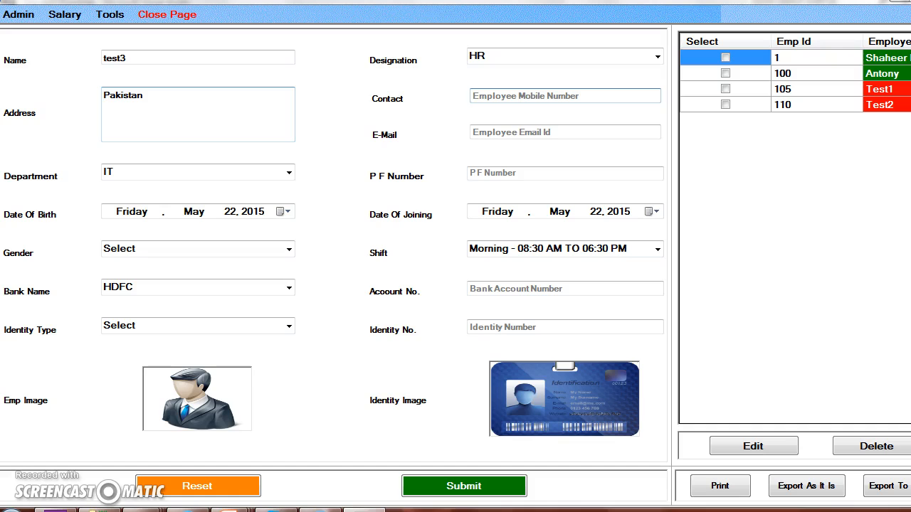
text(98989898)
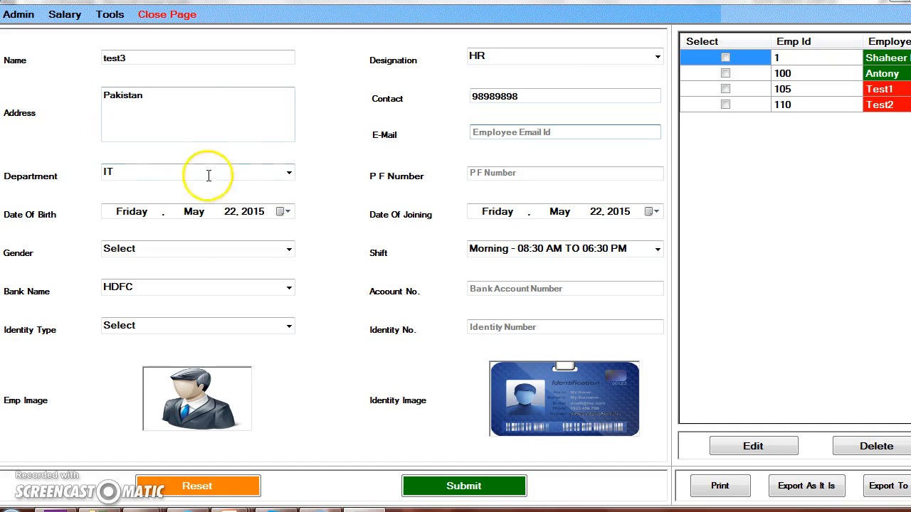
click(289, 177)
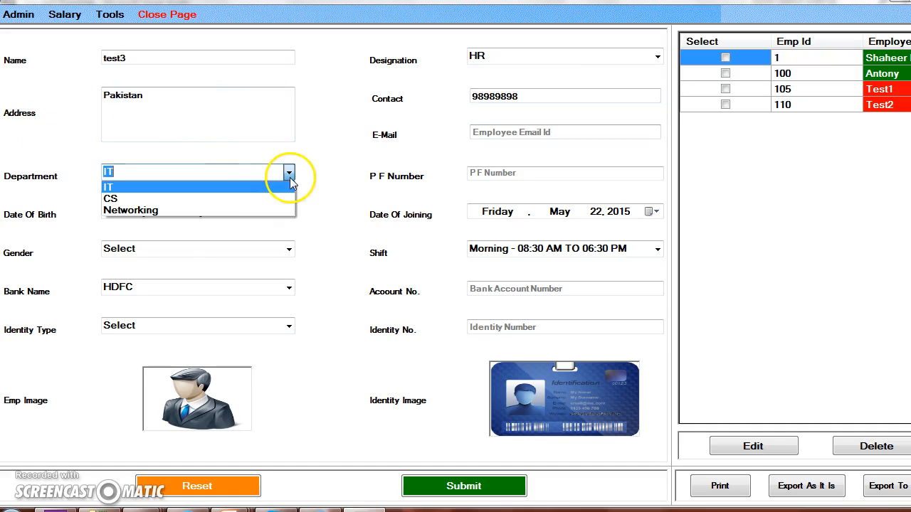
click(258, 209)
Step: Enter the e-mail address of employee test3
click(515, 135)
text(dsds)
key(BackSpace)
key(BackSpace)
key(BackSpace)
key(BackSpace)
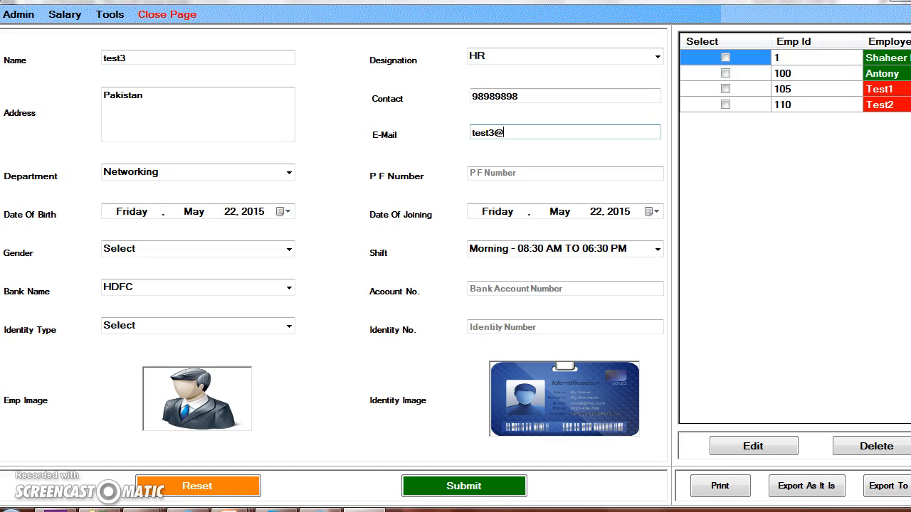
key(Tab)
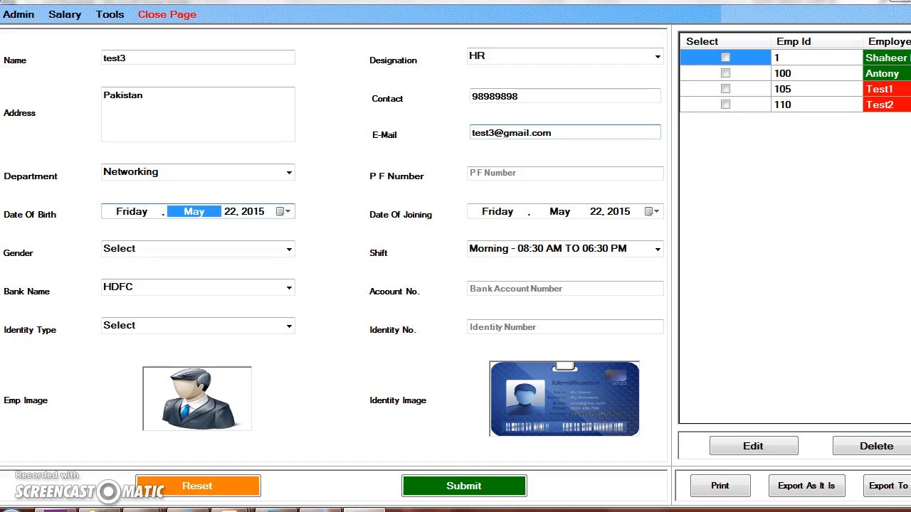
Step: Set employee test3's date of birth using the calendar, choosing the decade, year, month and day
click(285, 212)
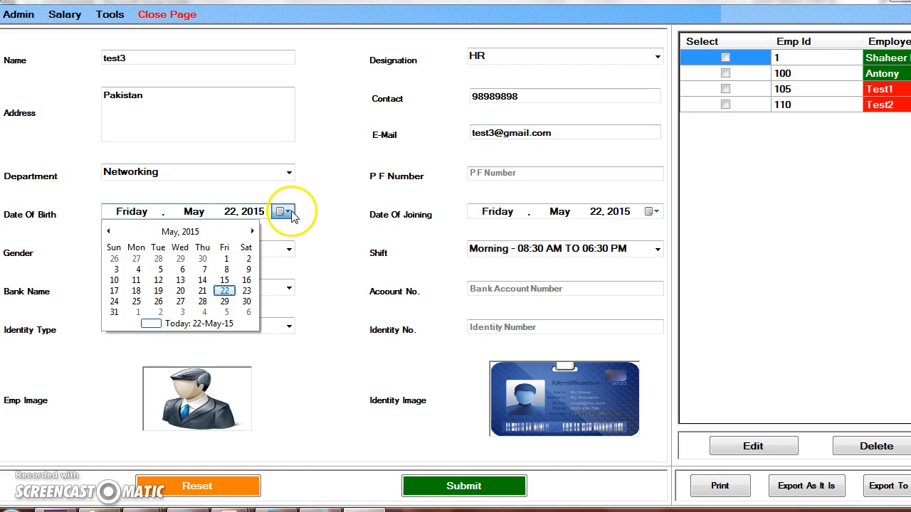
click(180, 232)
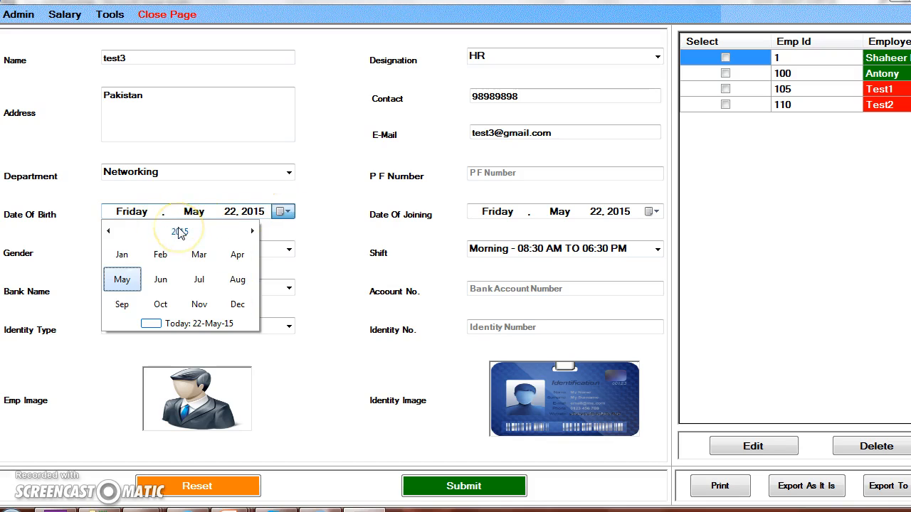
click(180, 232)
click(115, 235)
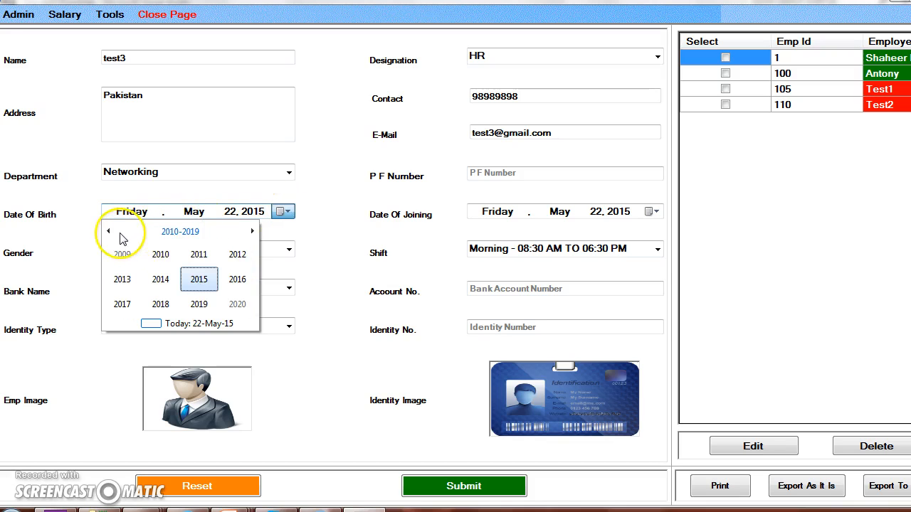
click(150, 255)
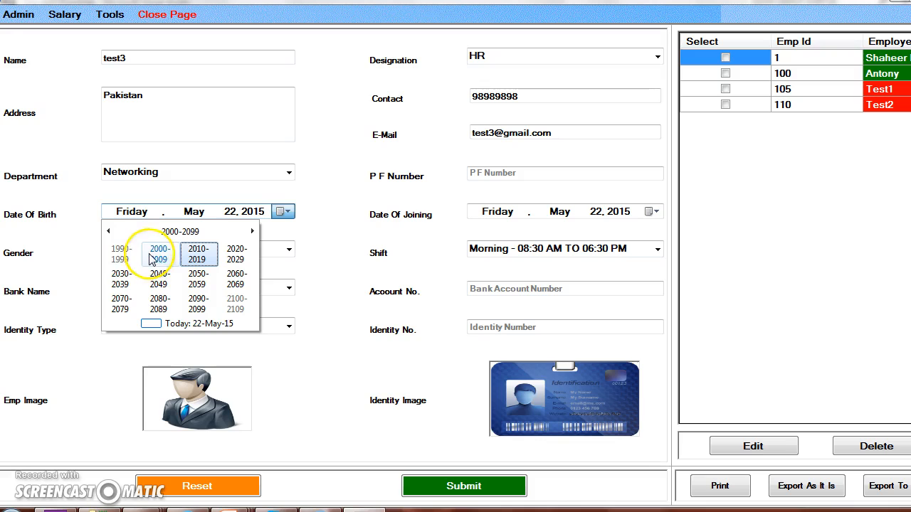
click(112, 234)
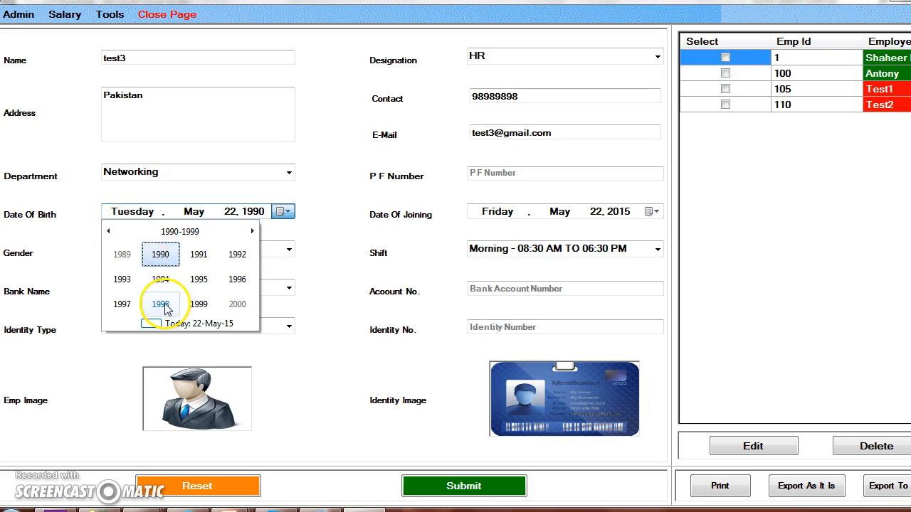
click(161, 304)
click(161, 279)
click(188, 262)
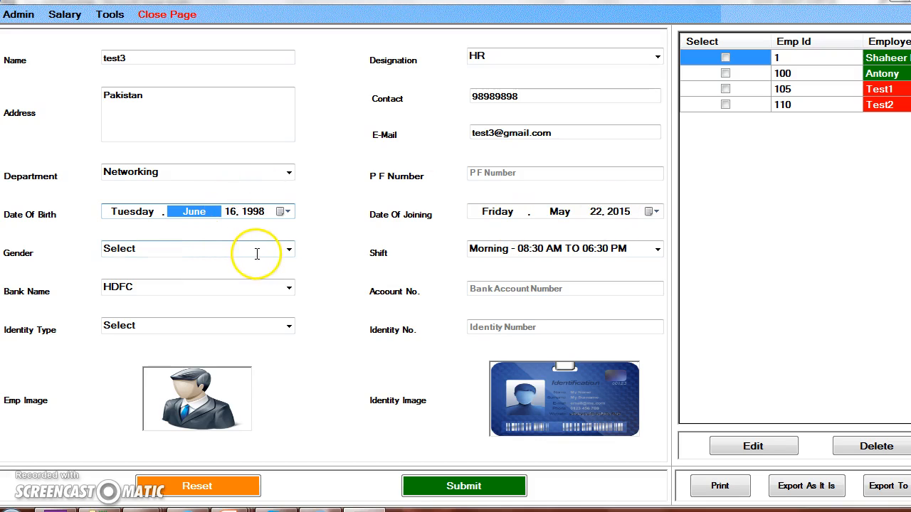
Step: Try to submit the employee record, dismiss the message, and set the employee's gender to Female
click(456, 484)
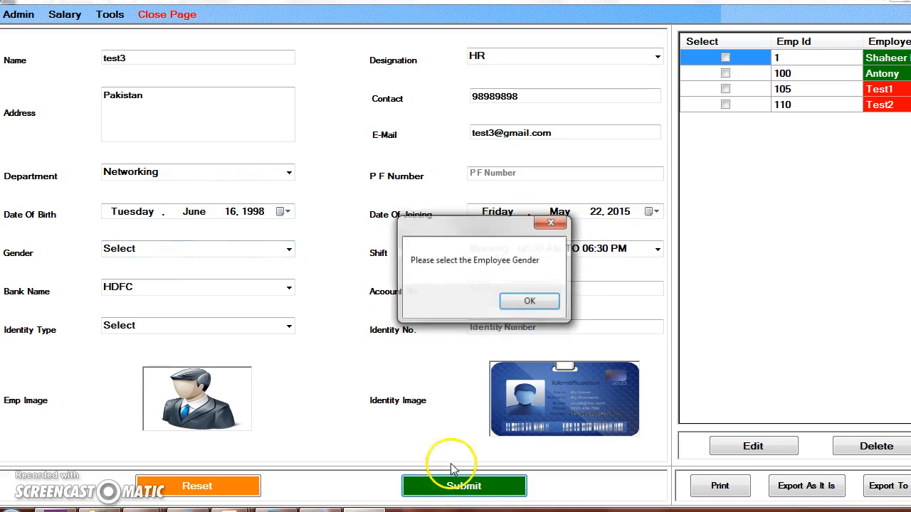
click(508, 311)
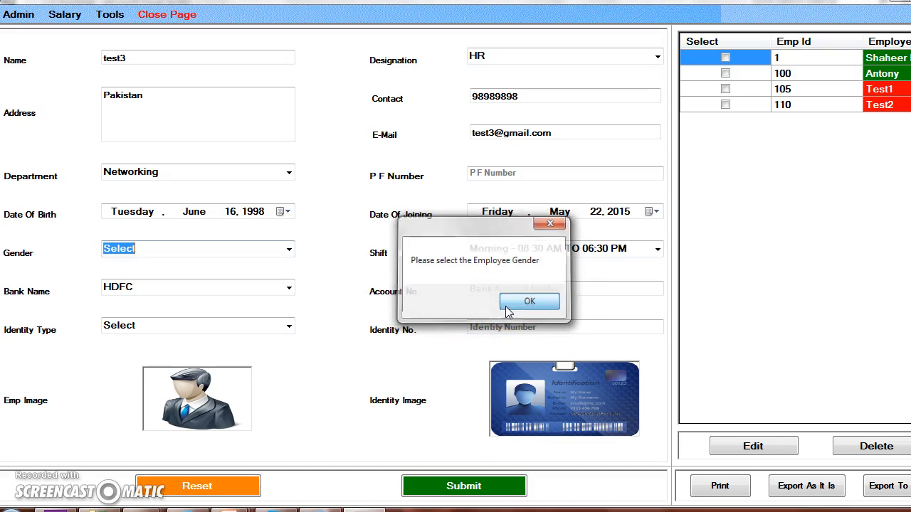
click(289, 249)
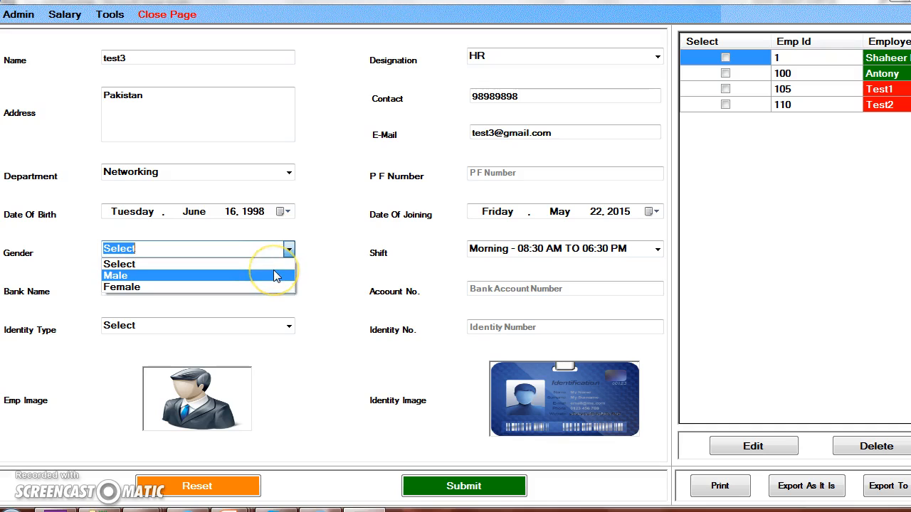
click(273, 270)
click(288, 251)
click(265, 282)
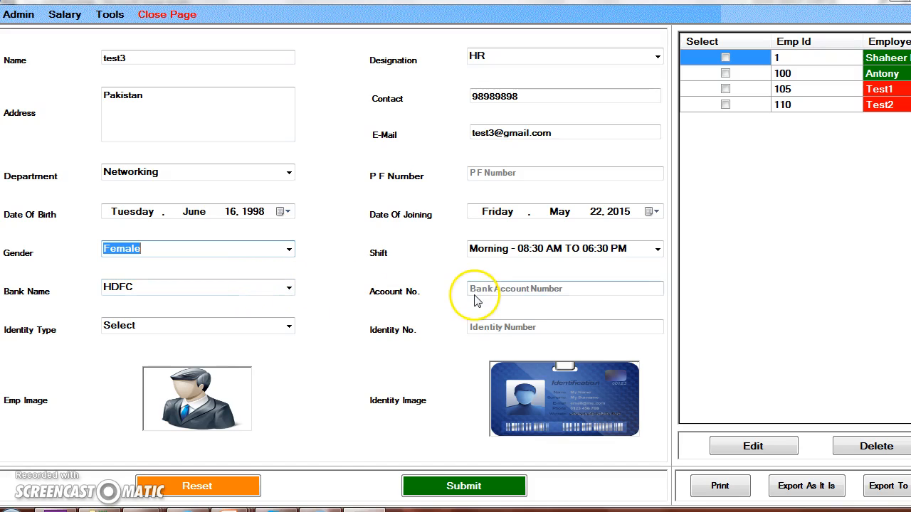
Step: Set the employee's bank to ICICI and enter the bank account number
click(290, 288)
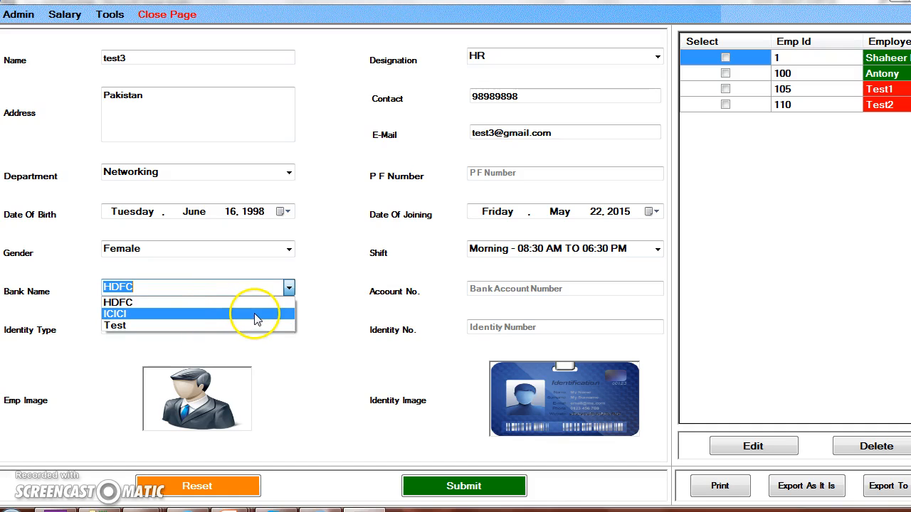
click(277, 314)
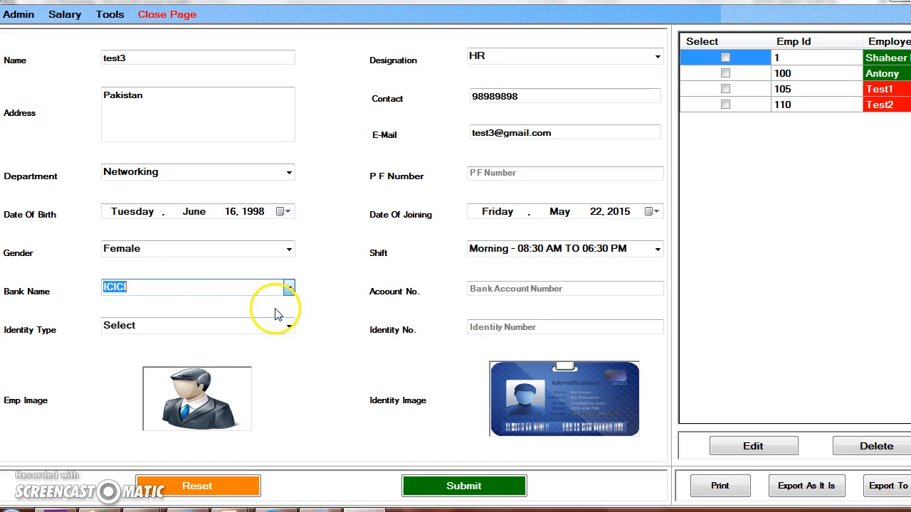
click(534, 289)
text(898989)
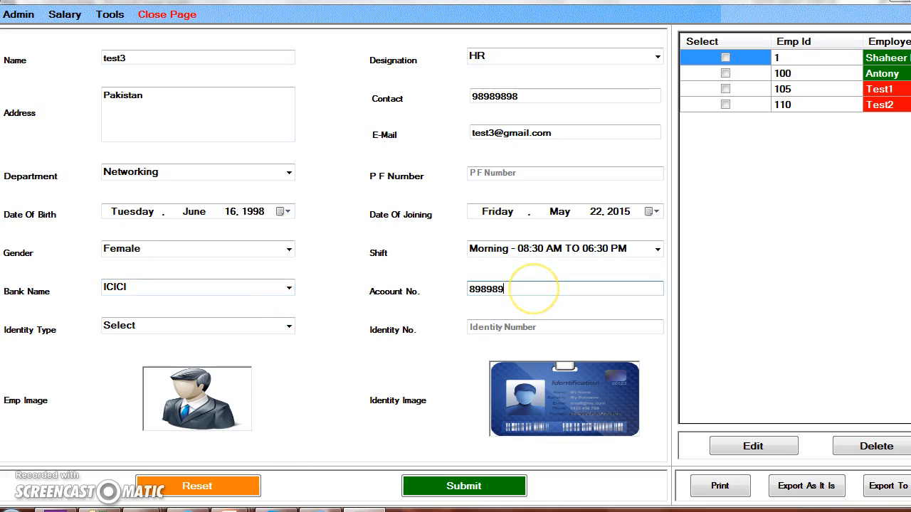
Step: Choose Passport as the identity type, enter the passport number, and submit the new employee record
click(284, 331)
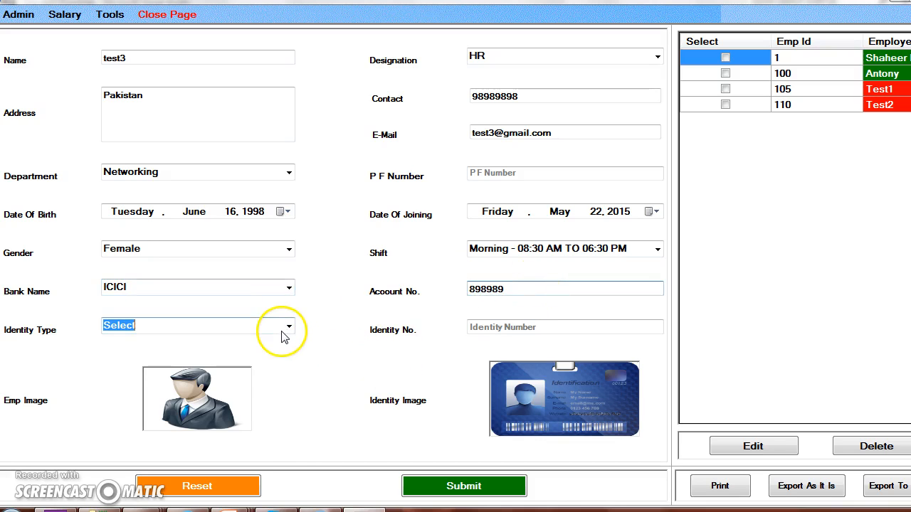
click(288, 328)
click(260, 353)
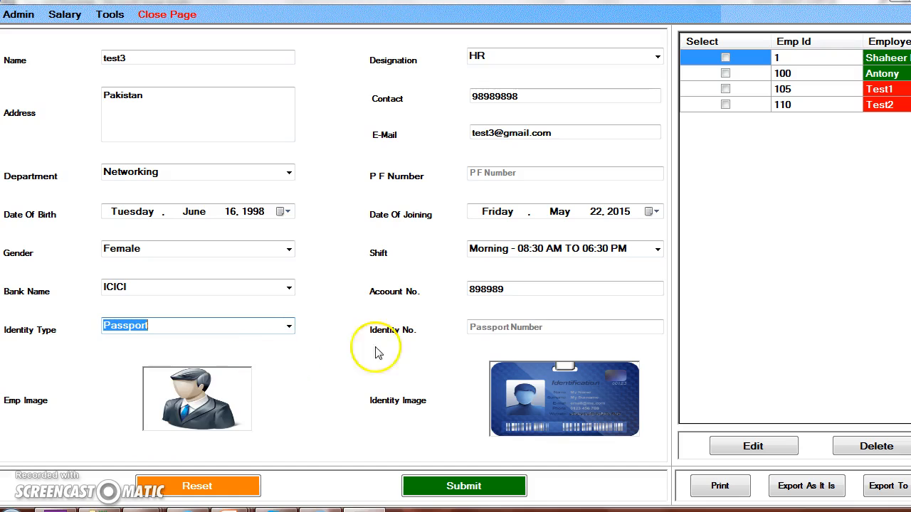
click(491, 329)
text(787878)
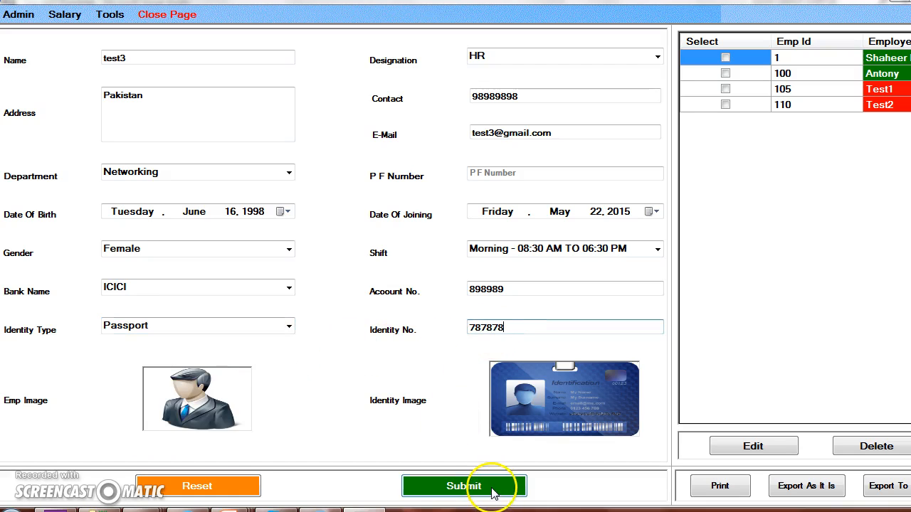
click(463, 486)
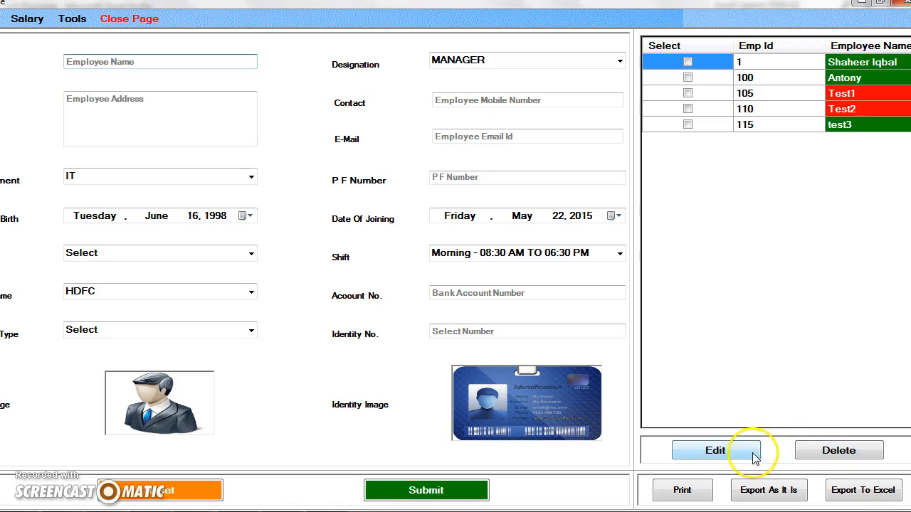
Step: Edit the test3 employee record so the address reads Karachi,Pakistan, and save the update
click(687, 125)
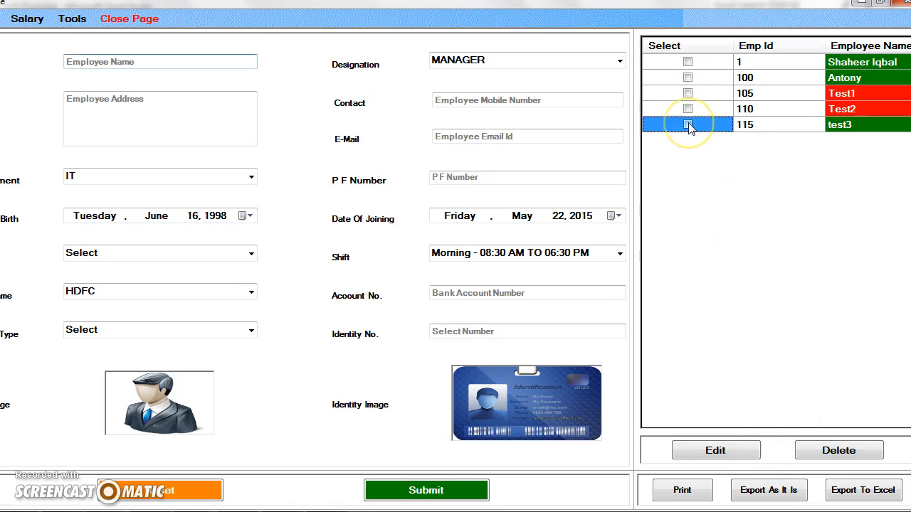
click(721, 451)
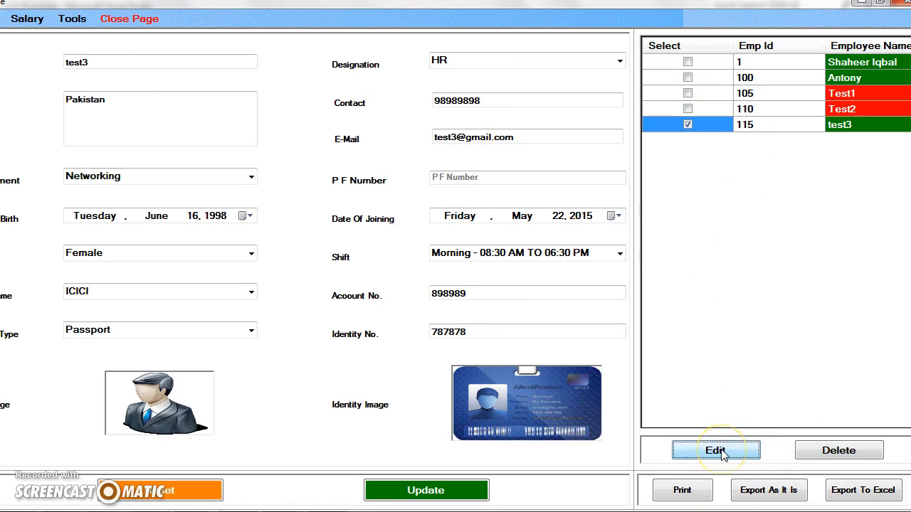
click(70, 99)
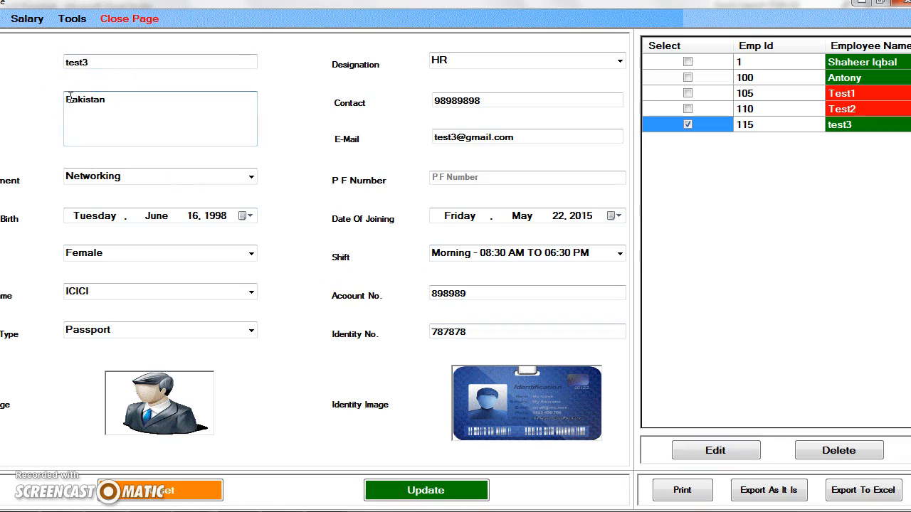
text(,)
text(Karachi)
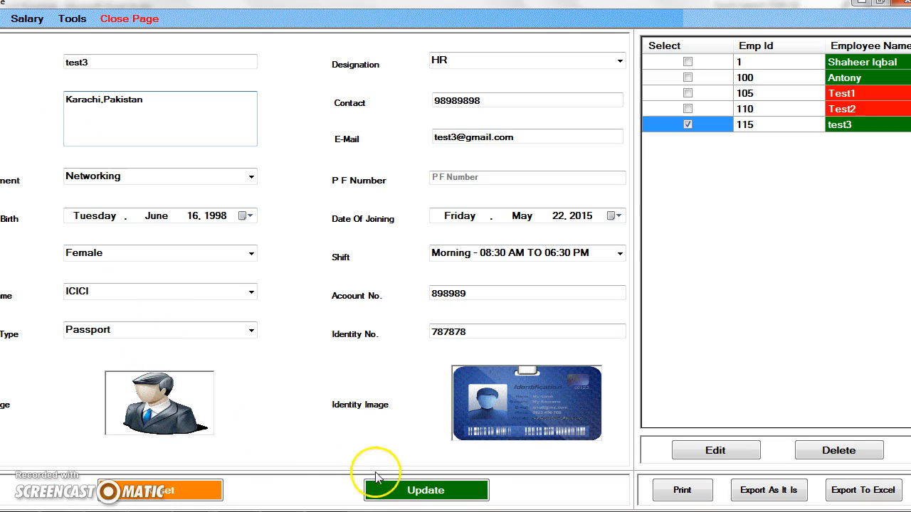
click(383, 493)
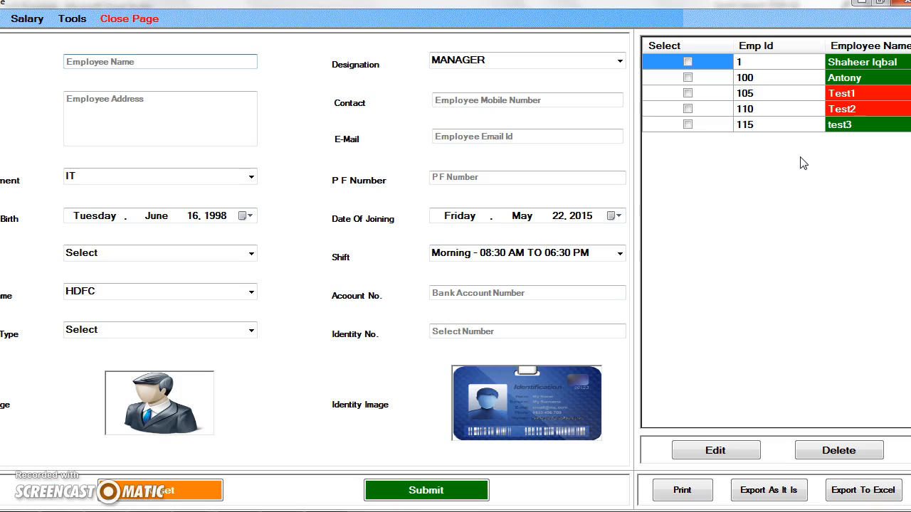
Step: Export the employee list to an Excel file named anthony on the Desktop
click(808, 240)
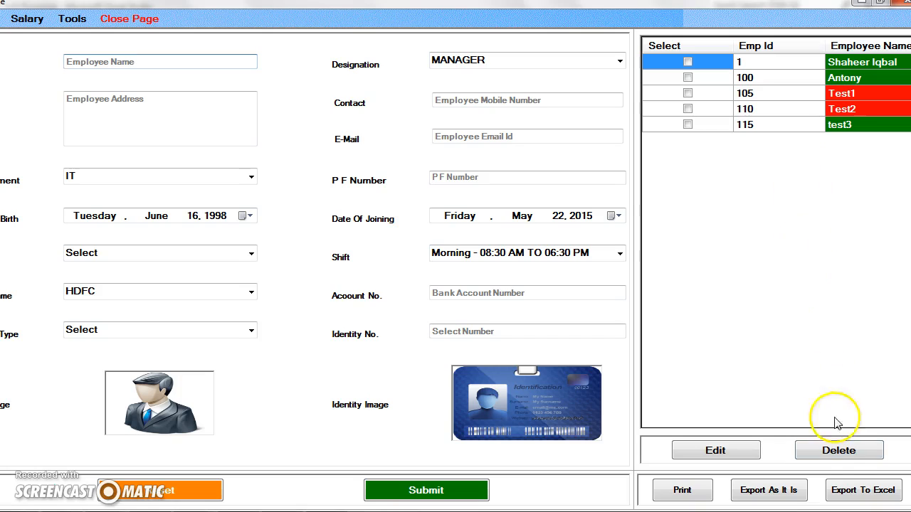
click(857, 493)
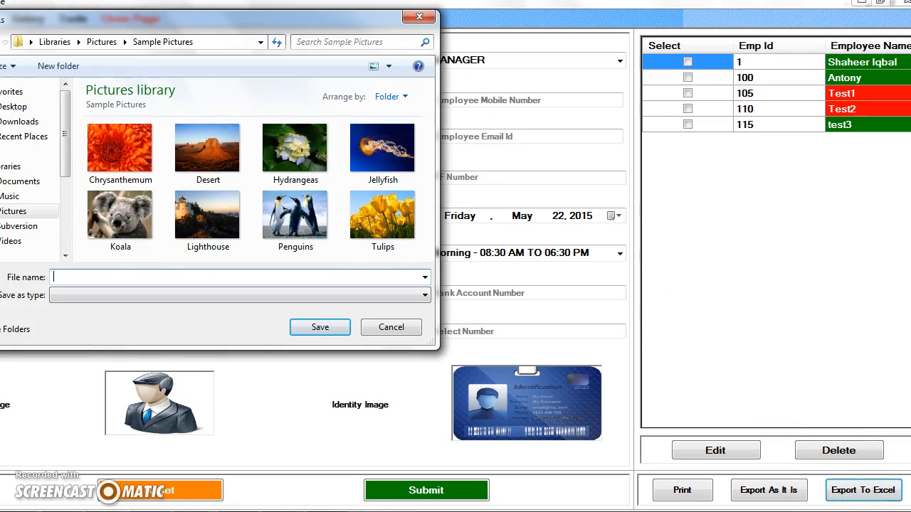
click(13, 106)
click(96, 279)
text(anthony)
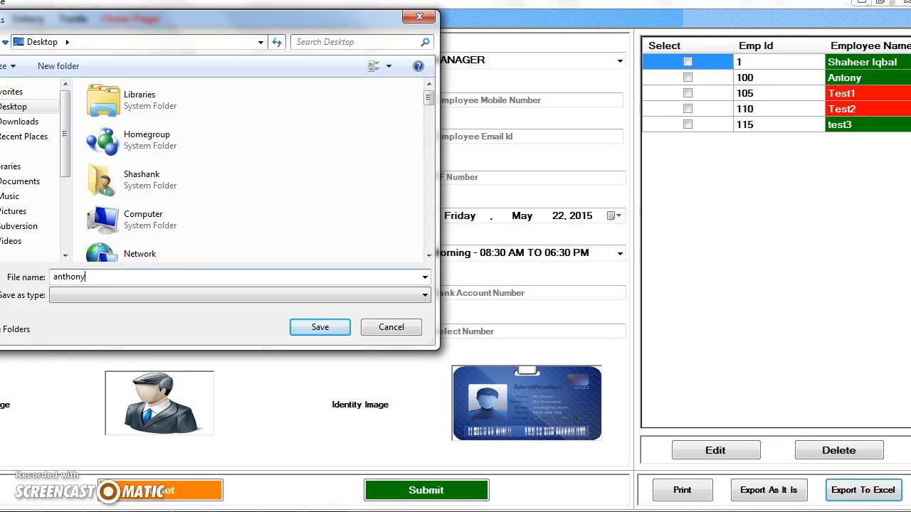
click(320, 327)
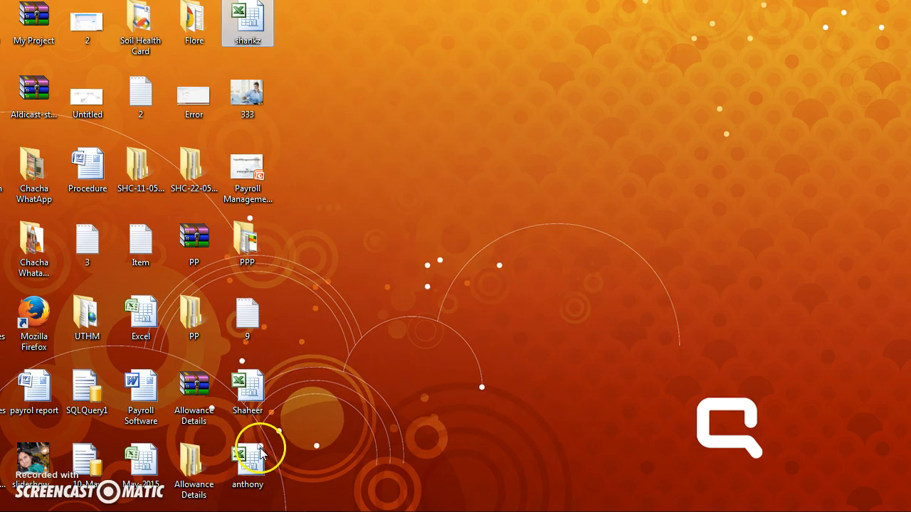
Step: Open the exported anthony workbook from the desktop in Excel, examine the employee records, and return to the payroll application
click(260, 452)
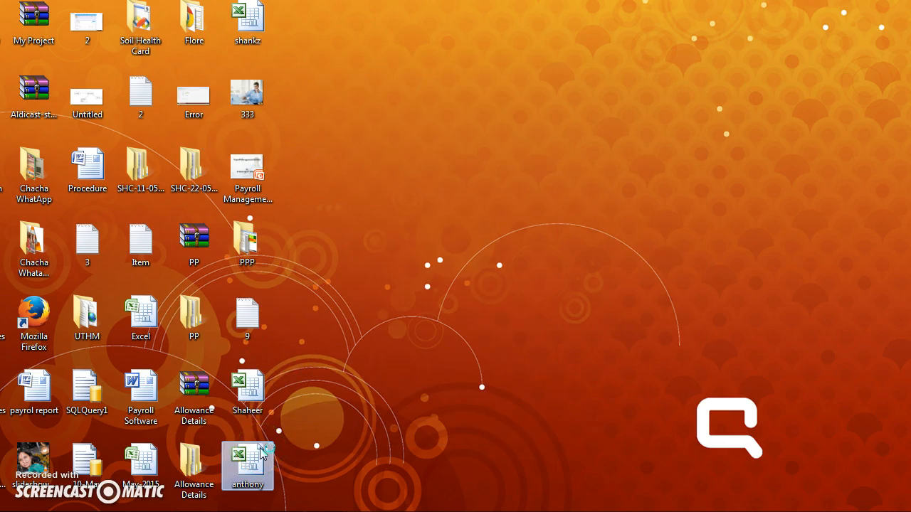
double_click(261, 453)
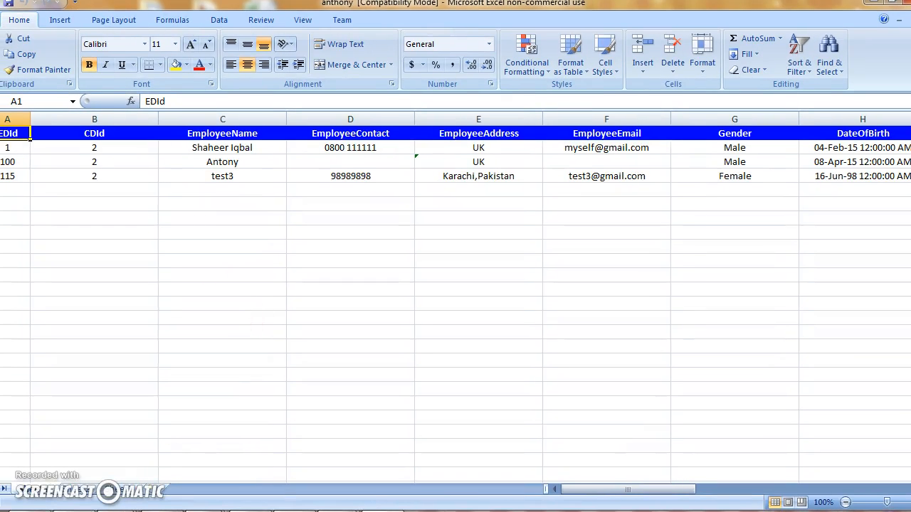
drag(620, 491, 611, 472)
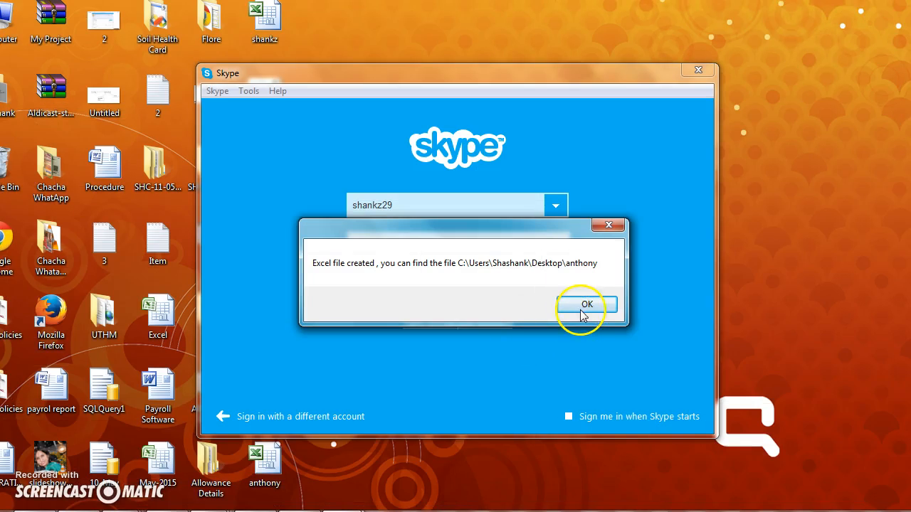
click(583, 307)
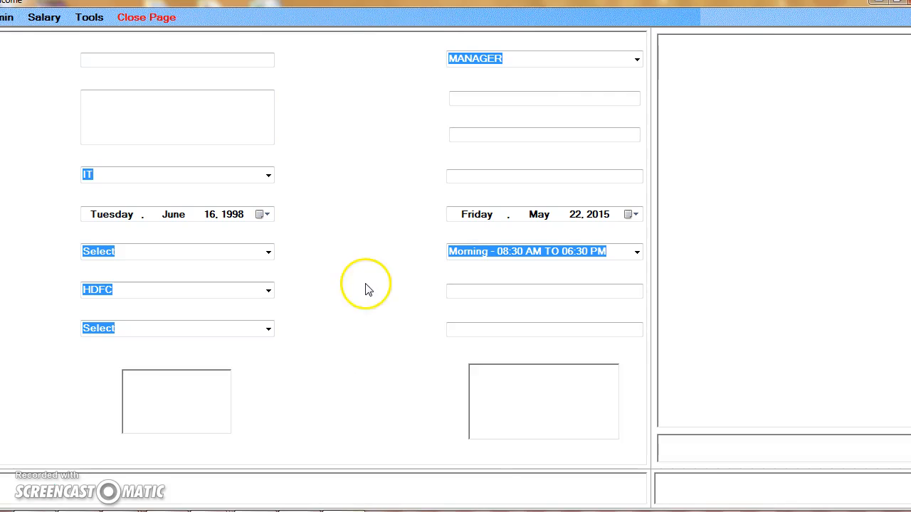
click(126, 61)
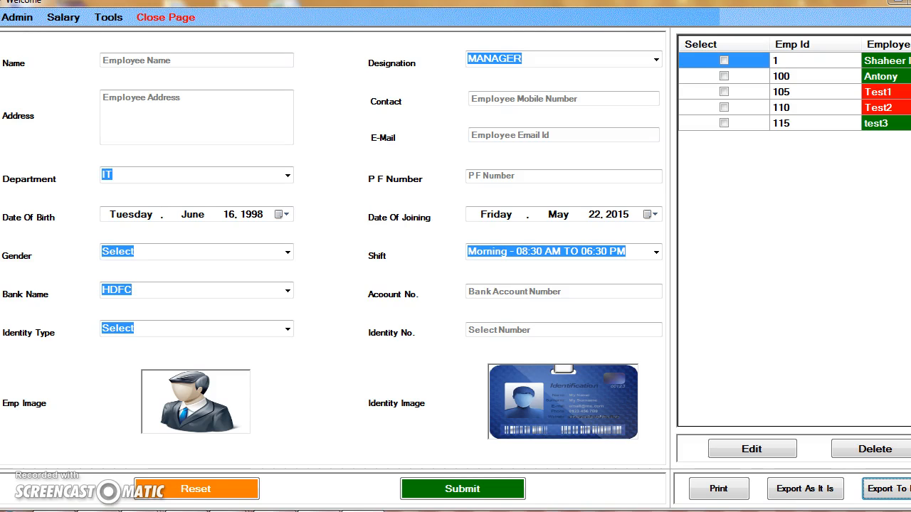
Step: Open the Bank Details page and add a new bank named test2
click(17, 17)
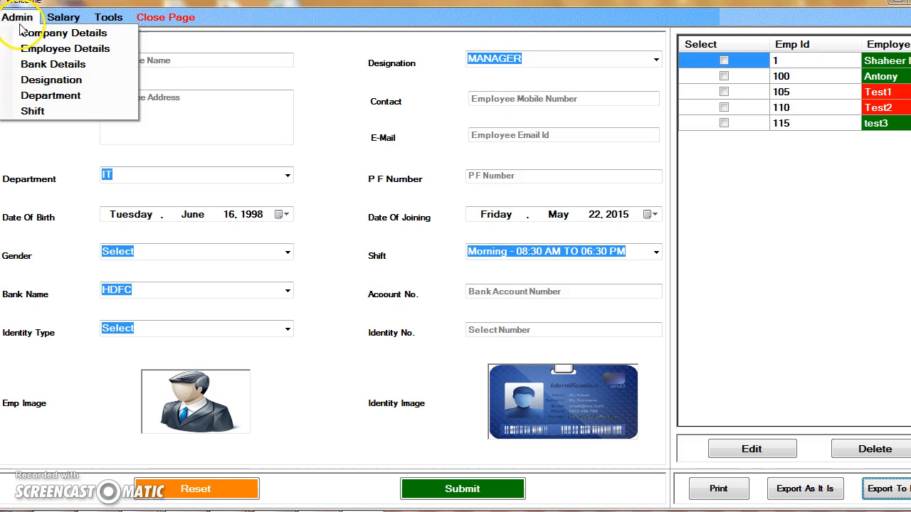
click(43, 82)
click(49, 69)
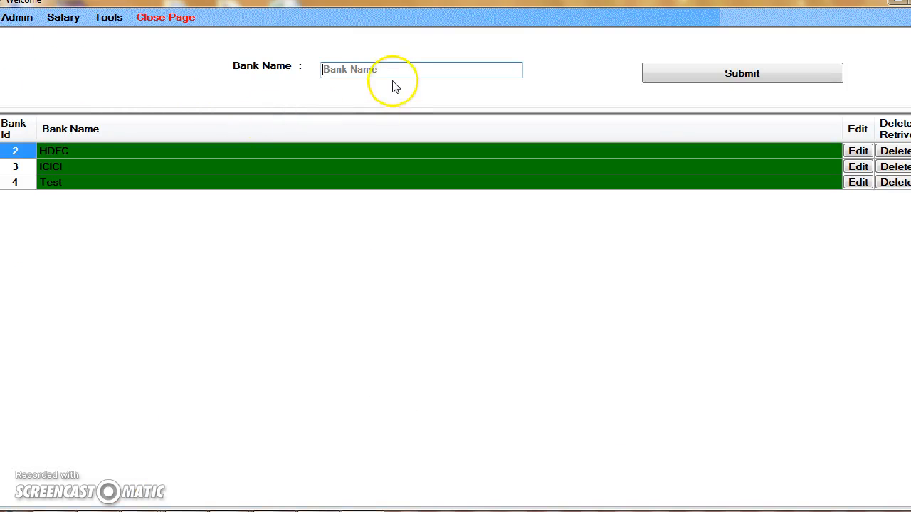
click(393, 71)
text(test2)
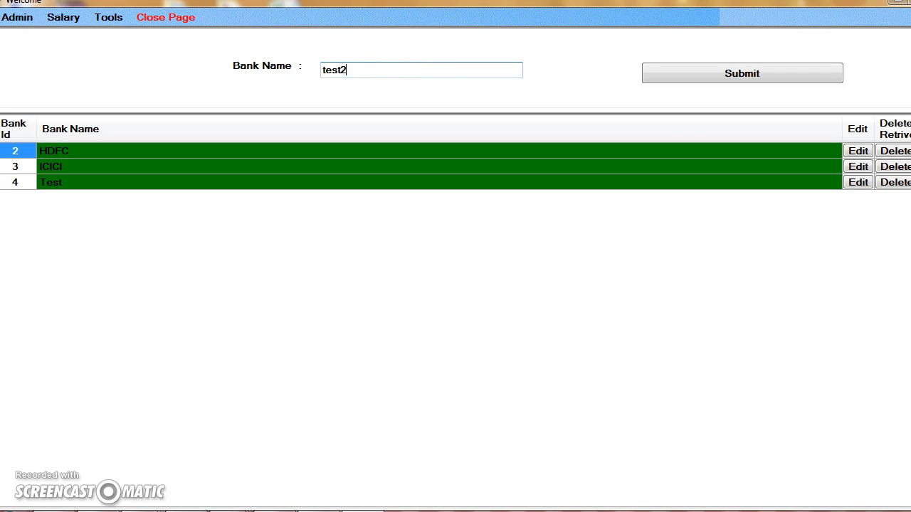
click(770, 78)
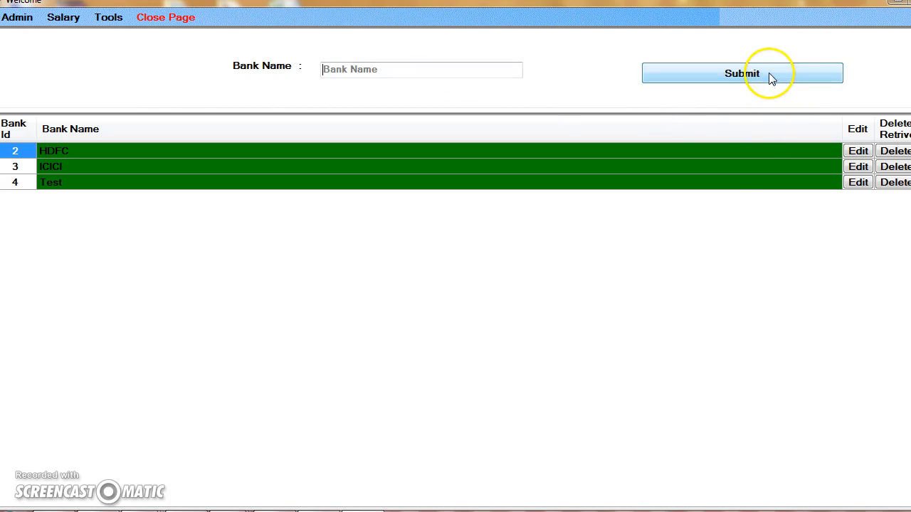
Step: Open the employee form, check that test2 can be chosen as the bank name, and close the page without submitting
click(23, 20)
click(26, 49)
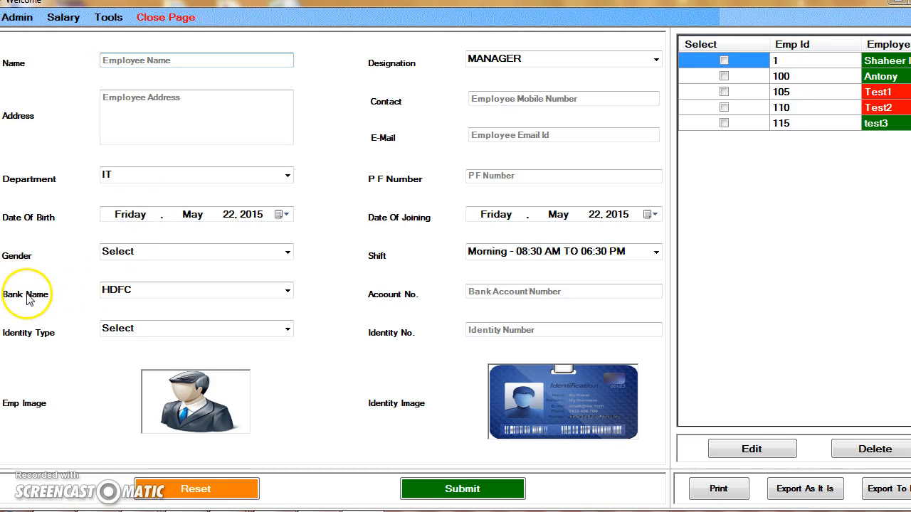
click(286, 291)
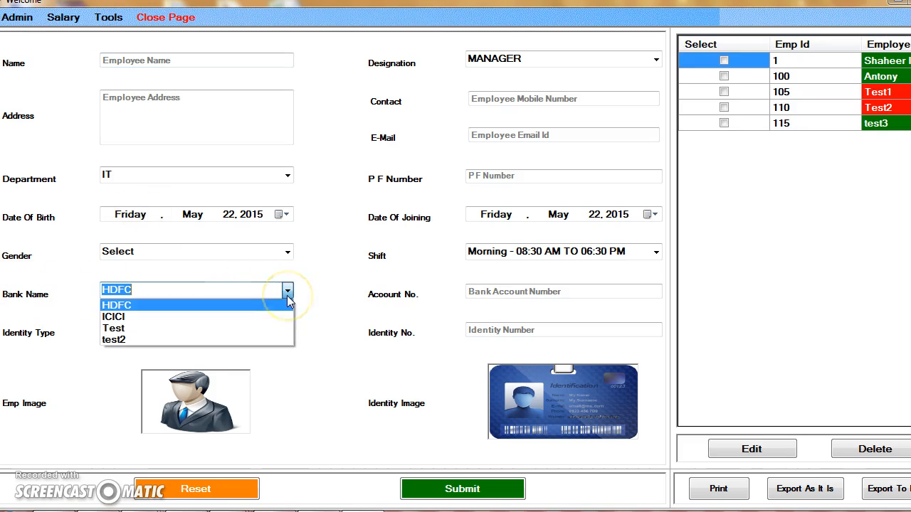
click(147, 339)
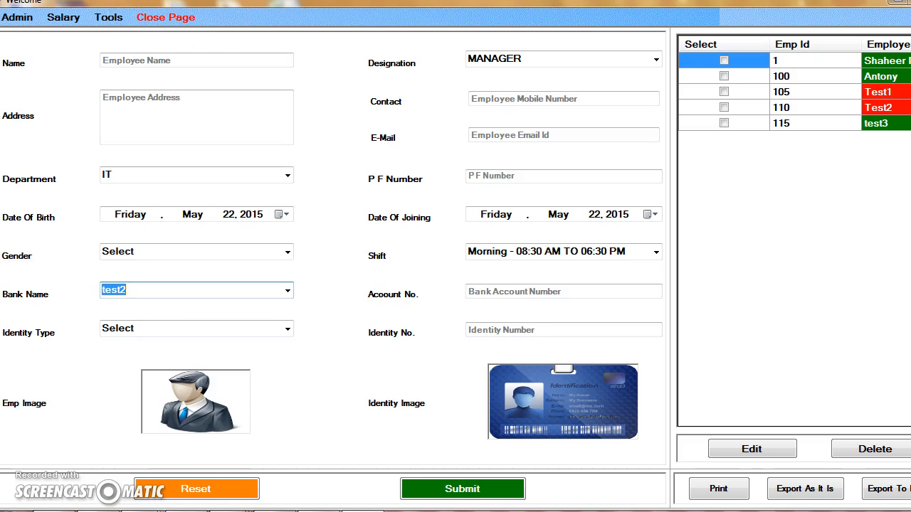
click(159, 25)
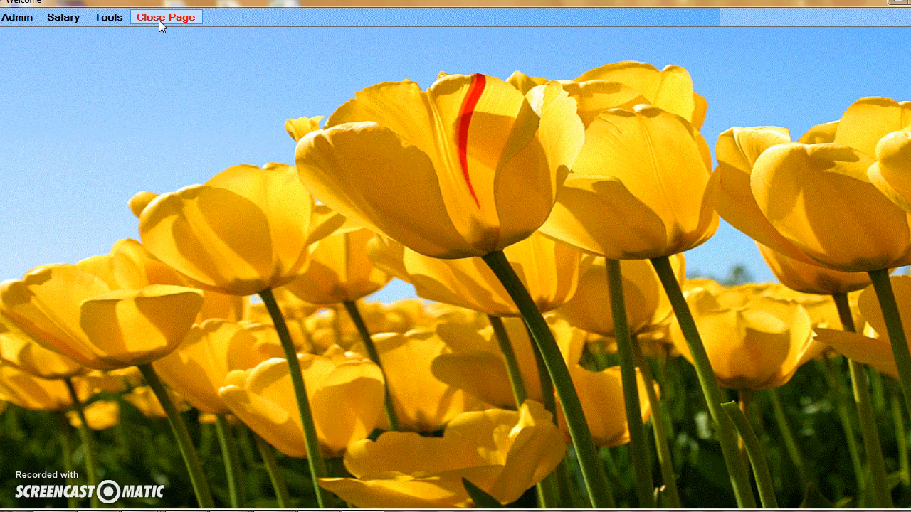
Step: Open the Allowance page and examine the Add and Subtract type options and the types of the existing allowances
click(74, 21)
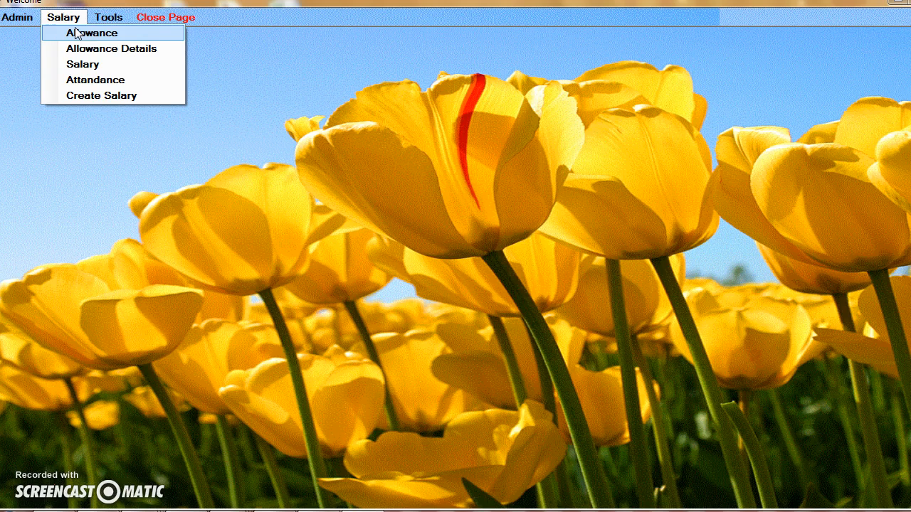
click(75, 33)
click(104, 57)
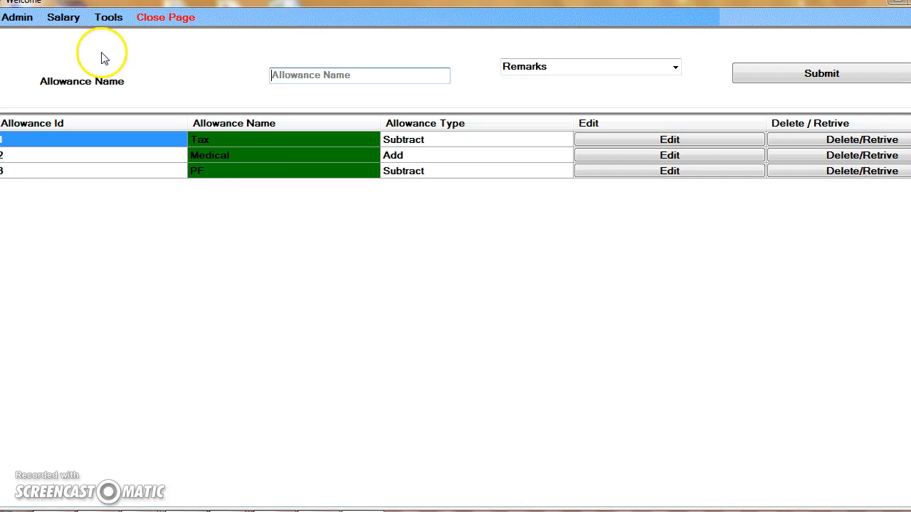
click(308, 75)
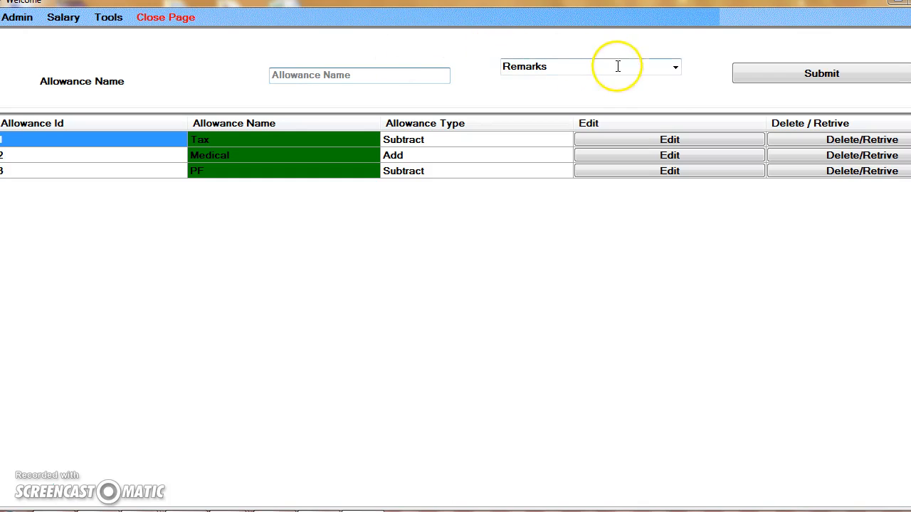
click(675, 69)
click(674, 70)
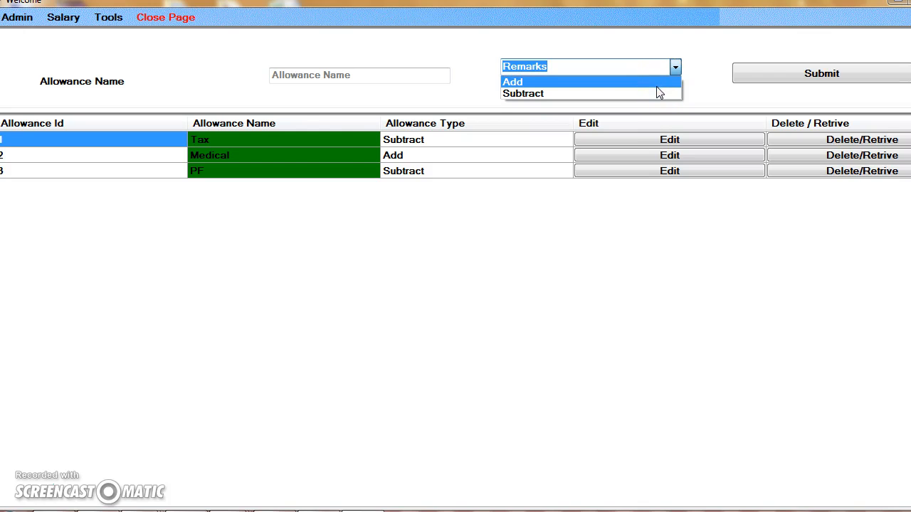
click(310, 141)
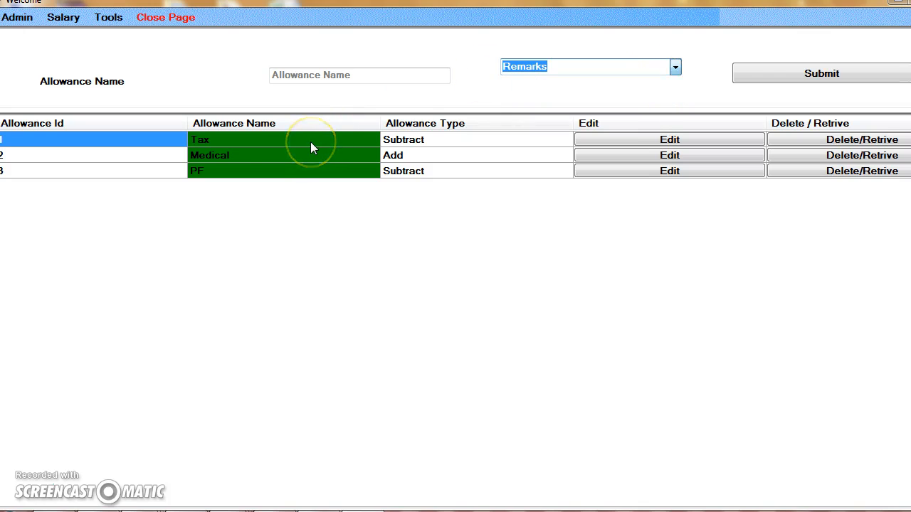
click(427, 146)
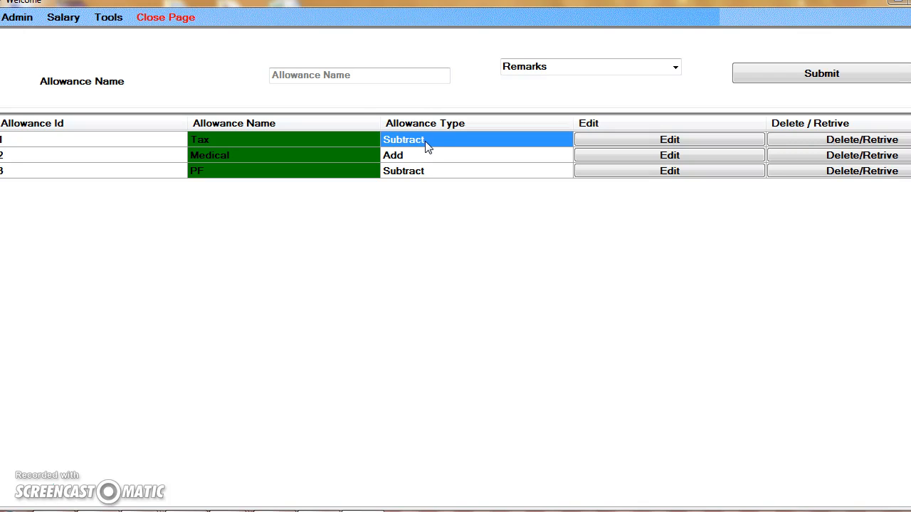
Step: Open Allowance Details, switch to entry by employee ID, and try submitting test3's ID without any allowance selected
click(69, 24)
click(78, 48)
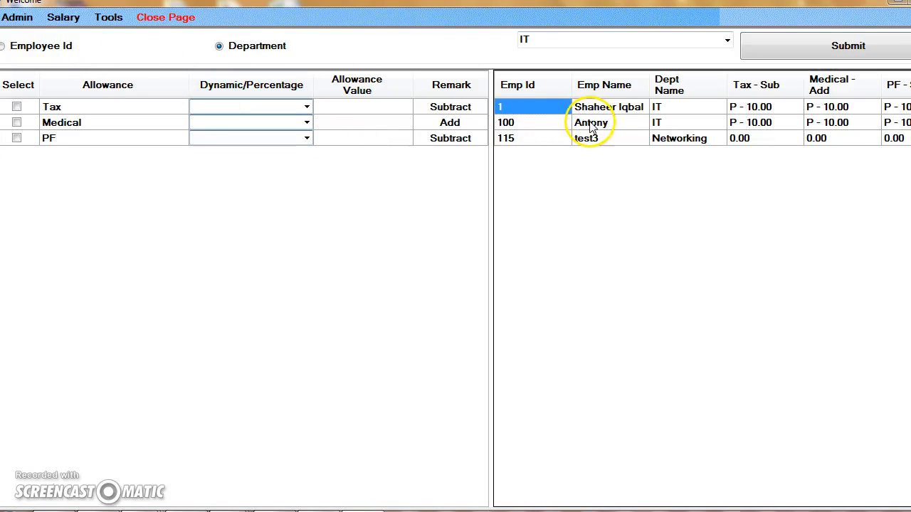
click(591, 125)
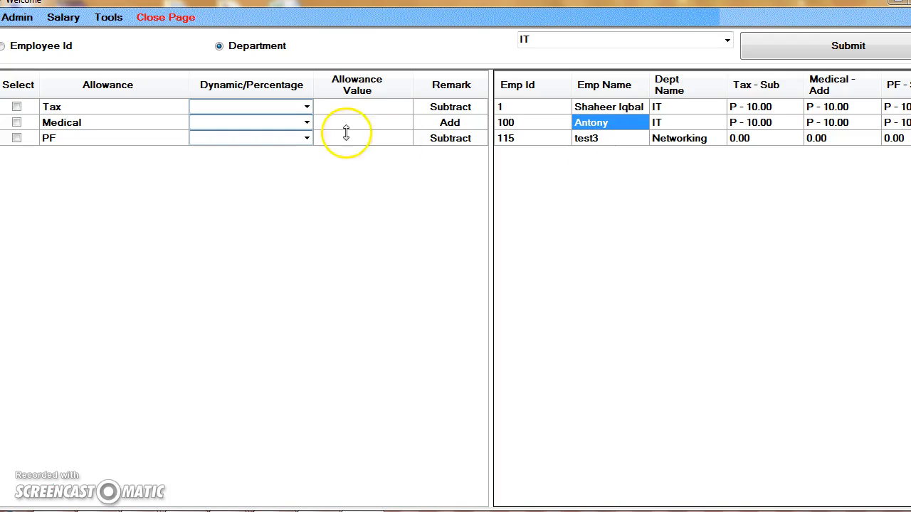
click(56, 53)
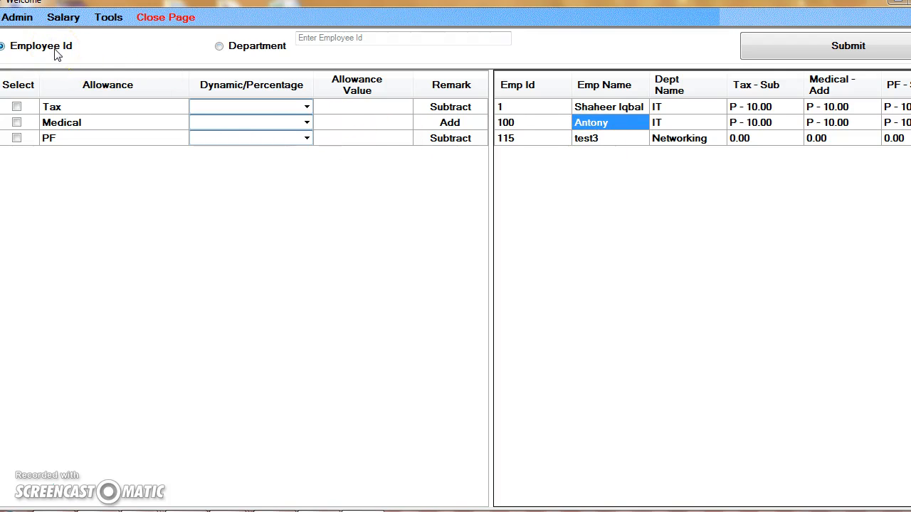
click(327, 37)
text(115)
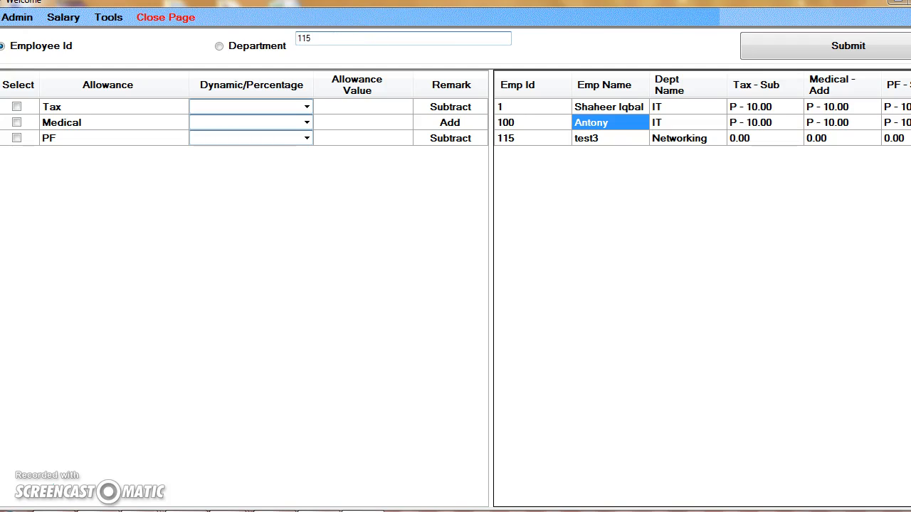
click(812, 43)
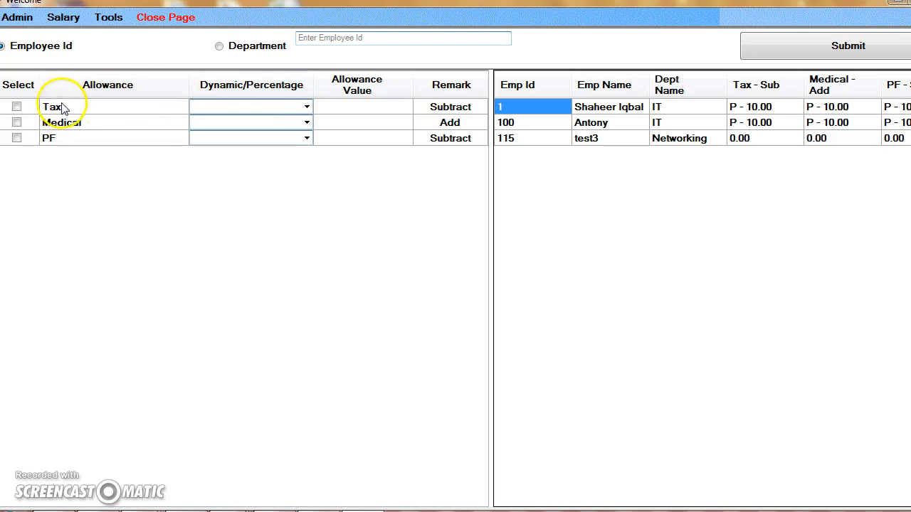
Step: Enter test3's employee ID, include the Tax allowance, and set it to Percentage with a value of 5
click(334, 39)
text(115)
click(17, 106)
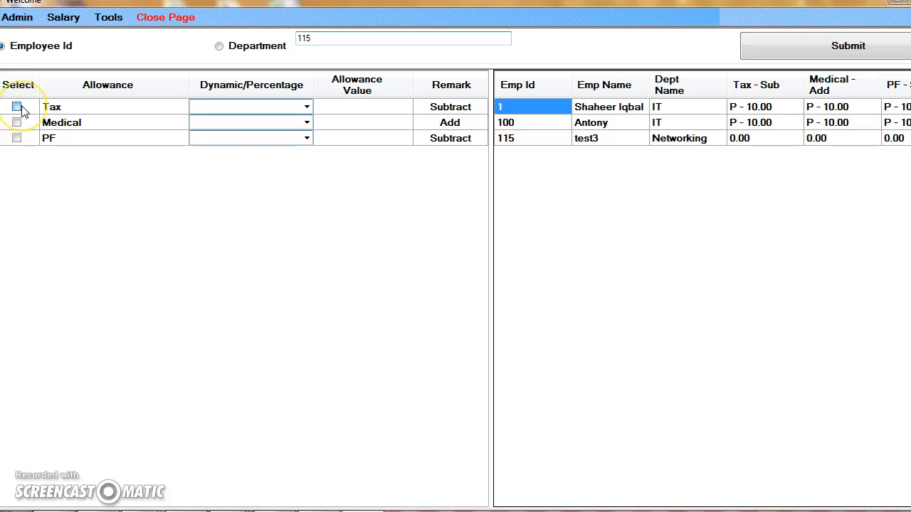
click(306, 107)
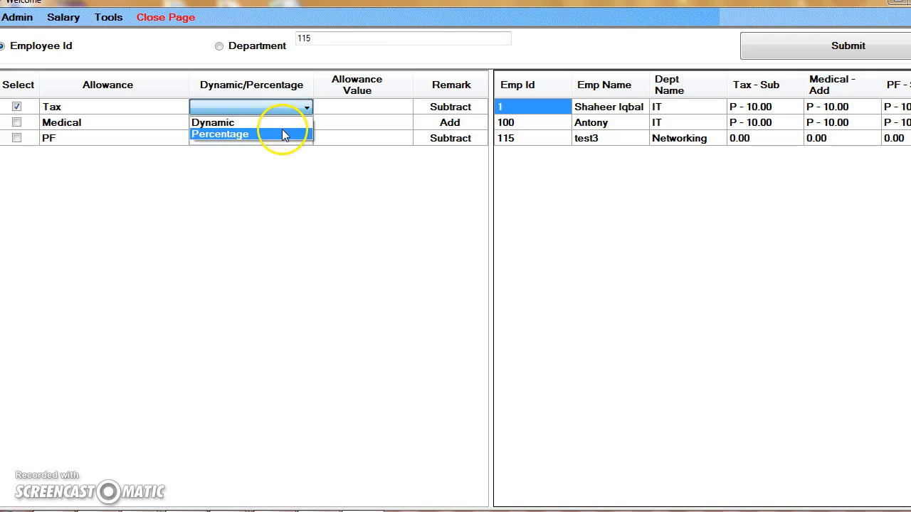
click(286, 134)
click(361, 114)
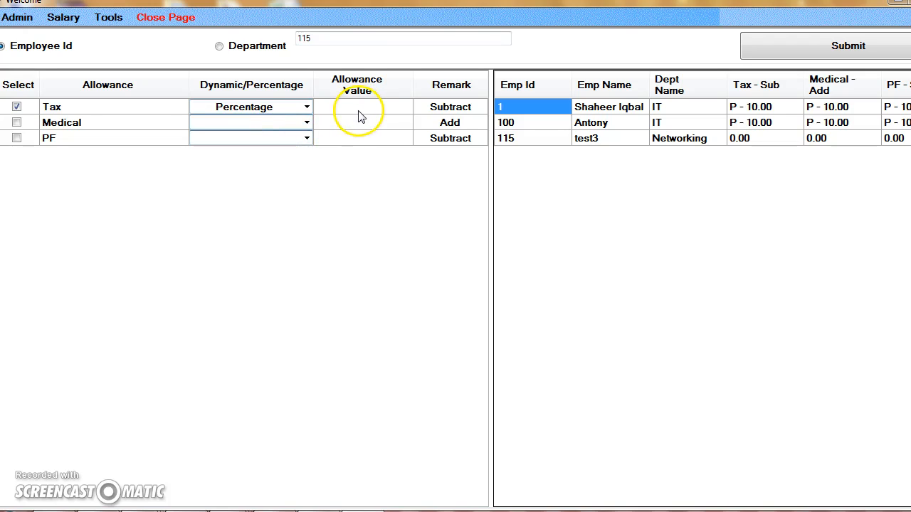
text(5)
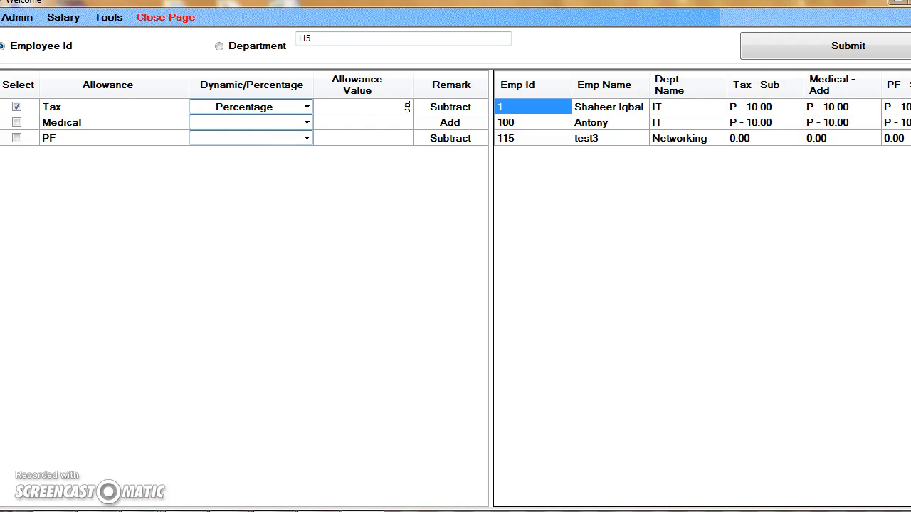
Step: Set the Medical allowance to Percentage with a value of 15 and the PF allowance to Percentage with a value of 10
click(307, 124)
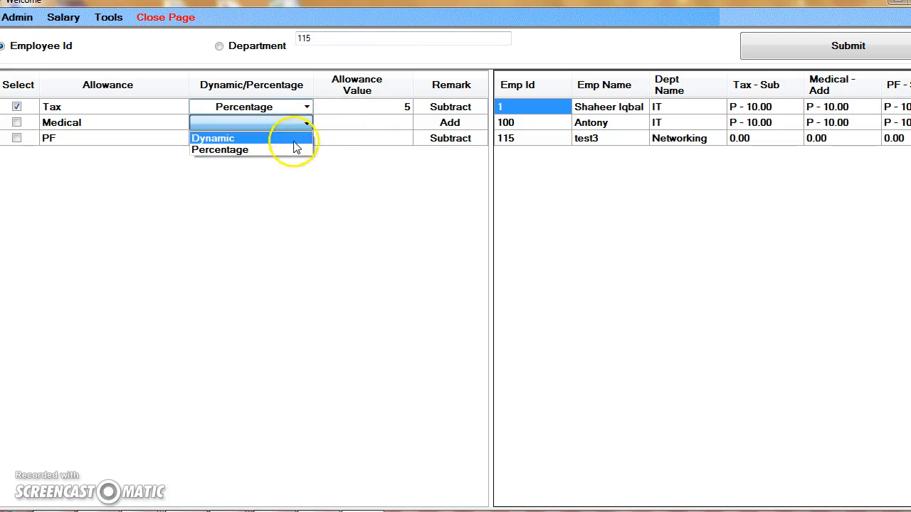
click(292, 151)
click(399, 123)
text(15)
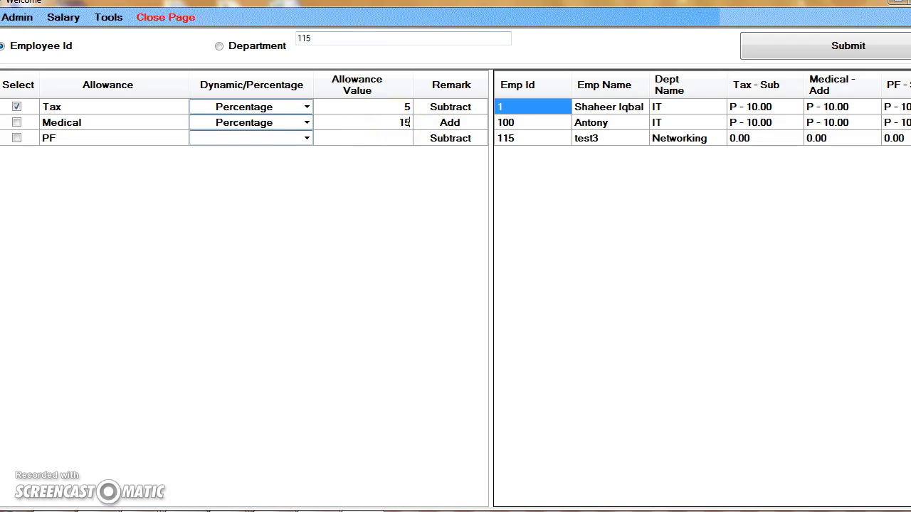
click(307, 138)
click(279, 165)
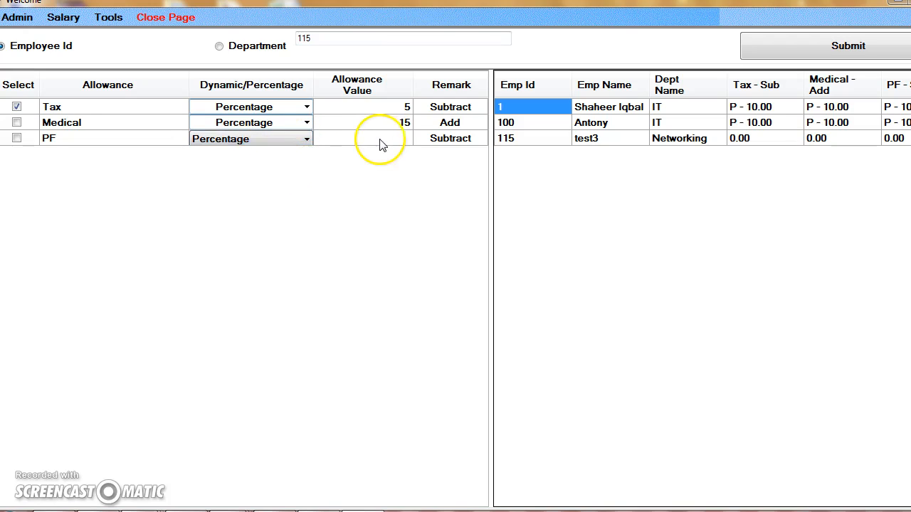
click(402, 139)
text(10)
Step: Include the PF and Medical allowances in the selection and submit the allowance details for test3
click(17, 138)
click(16, 122)
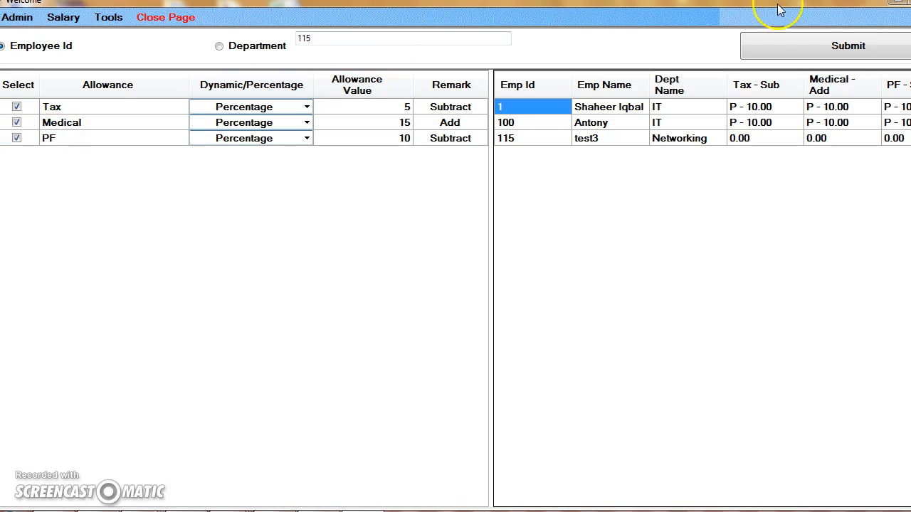
click(806, 34)
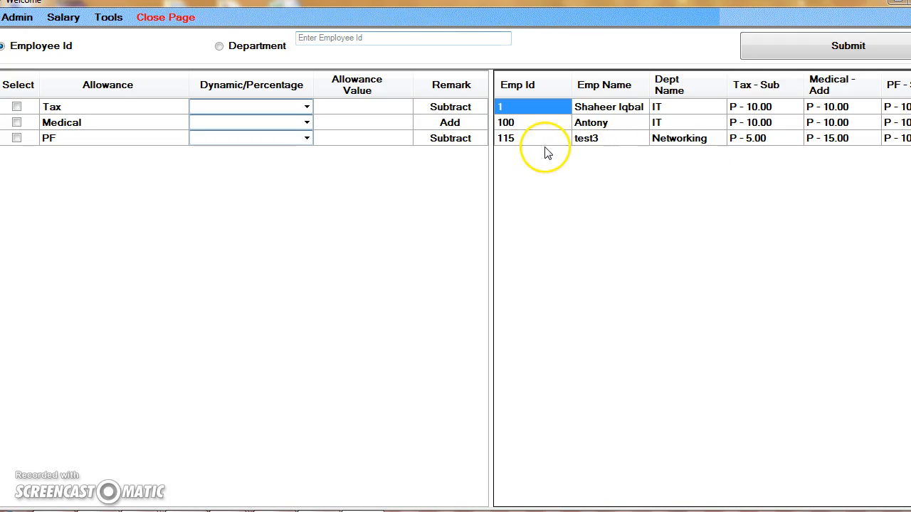
Step: Review test3's department and its Tax and Medical allowance values in the employee allowance list
click(595, 142)
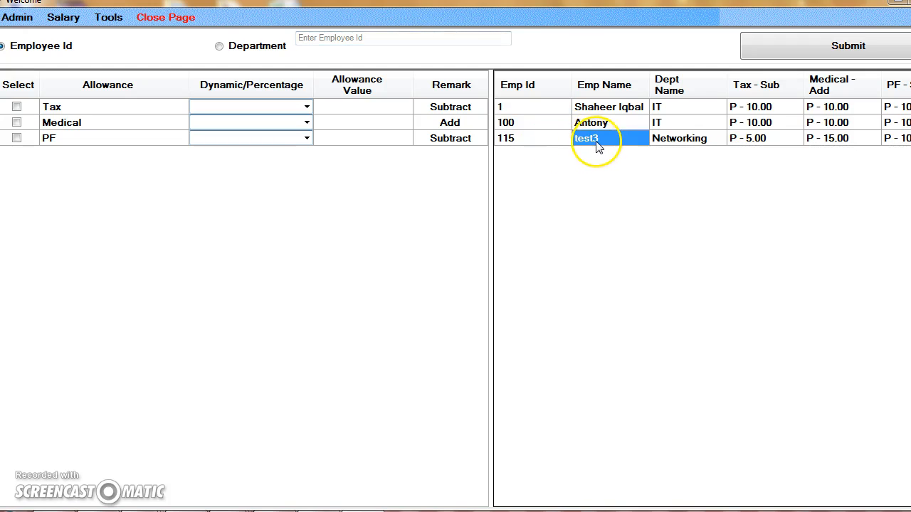
click(665, 146)
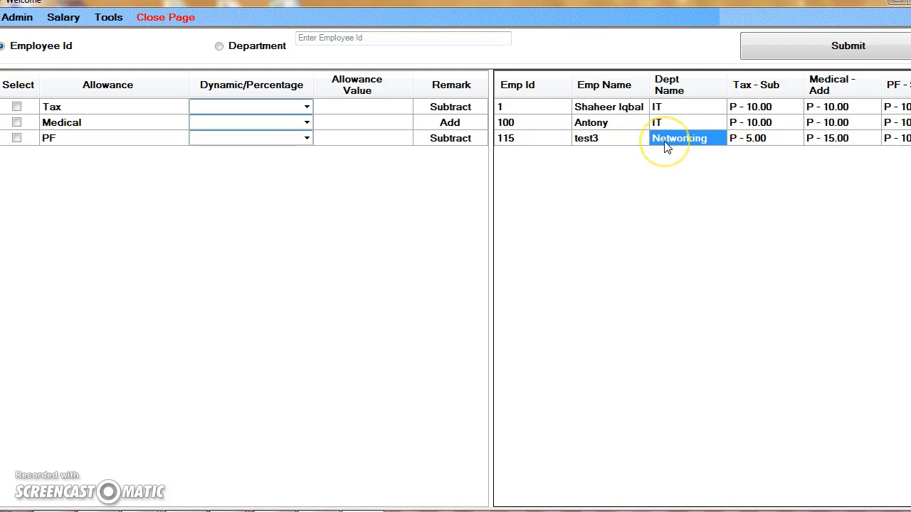
click(762, 146)
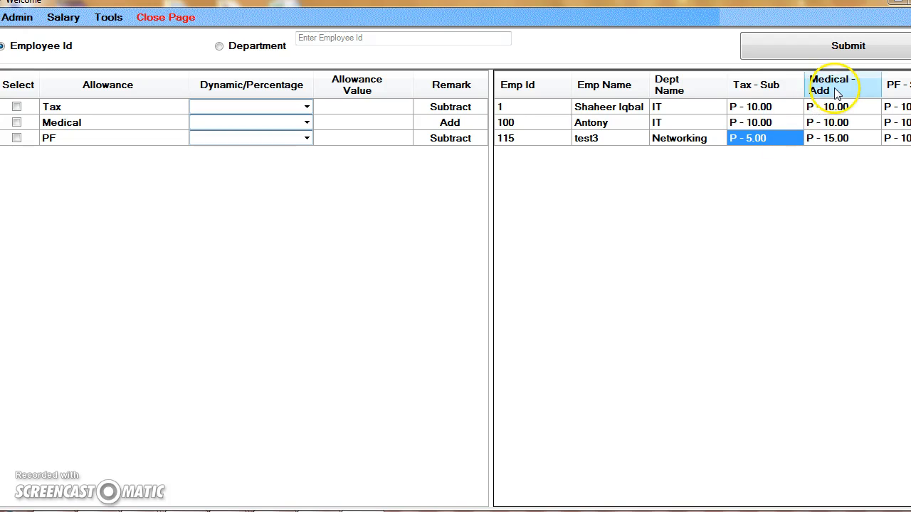
click(829, 149)
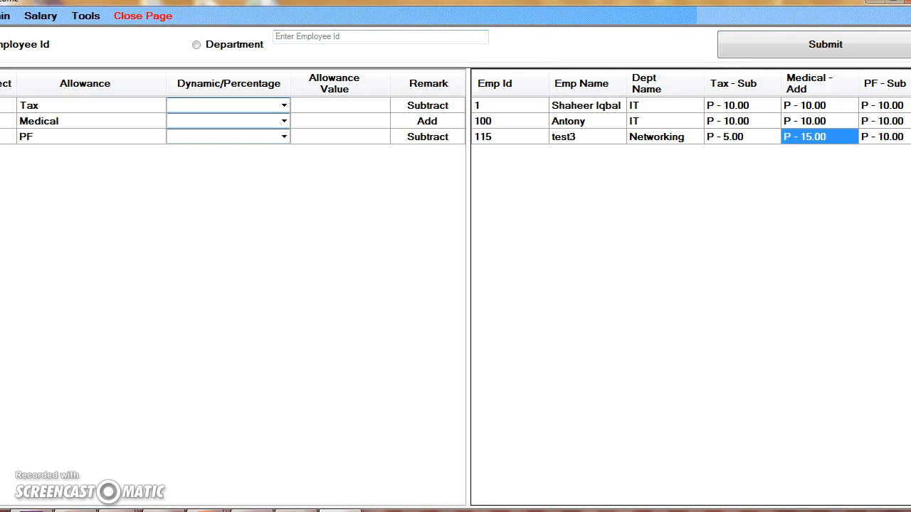
Step: Open the Salary page and submit test3's basic salary by employee ID with 0 leave allotted per month
click(41, 16)
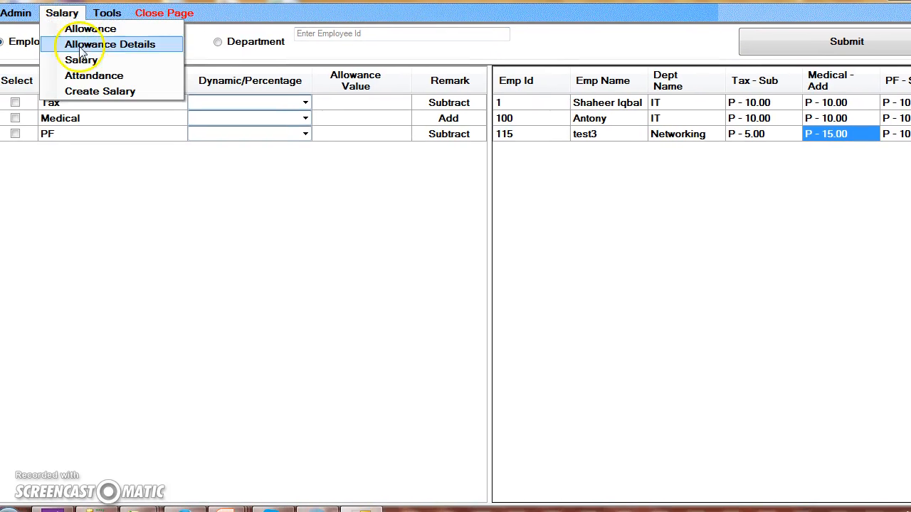
click(81, 60)
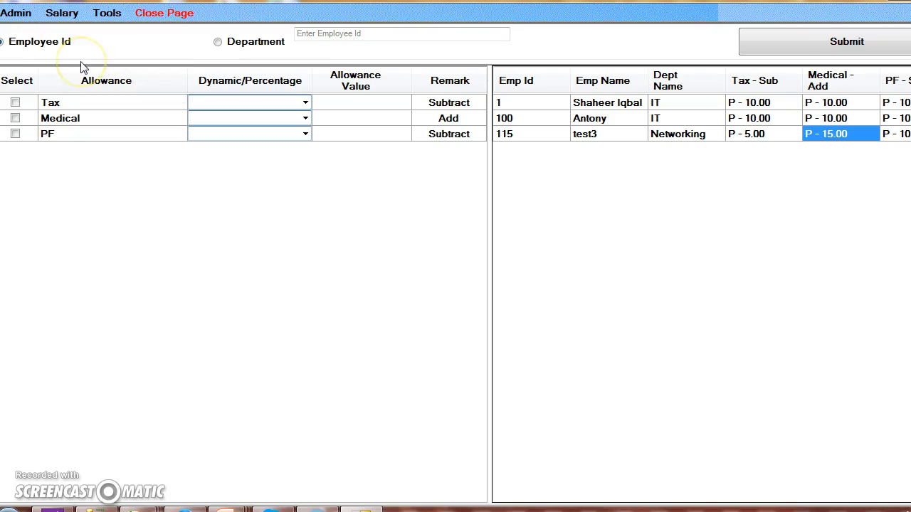
click(6, 42)
click(271, 37)
text(115)
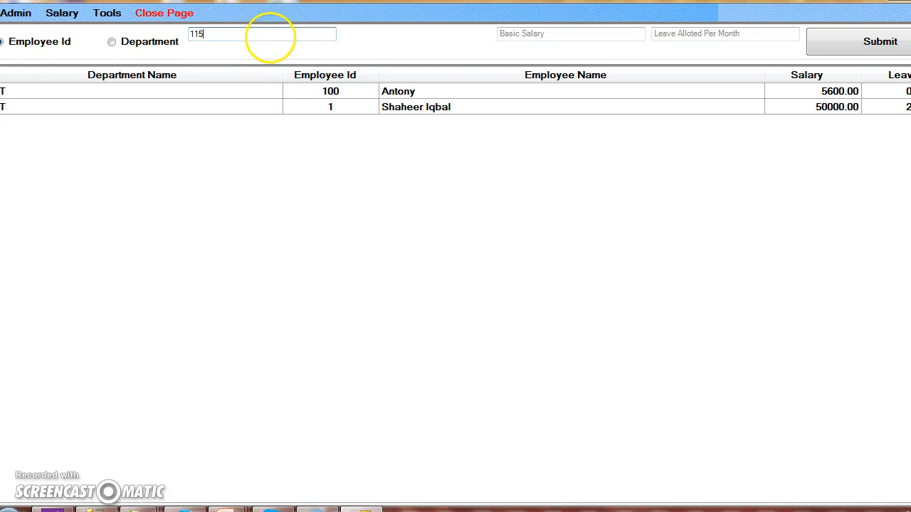
click(539, 37)
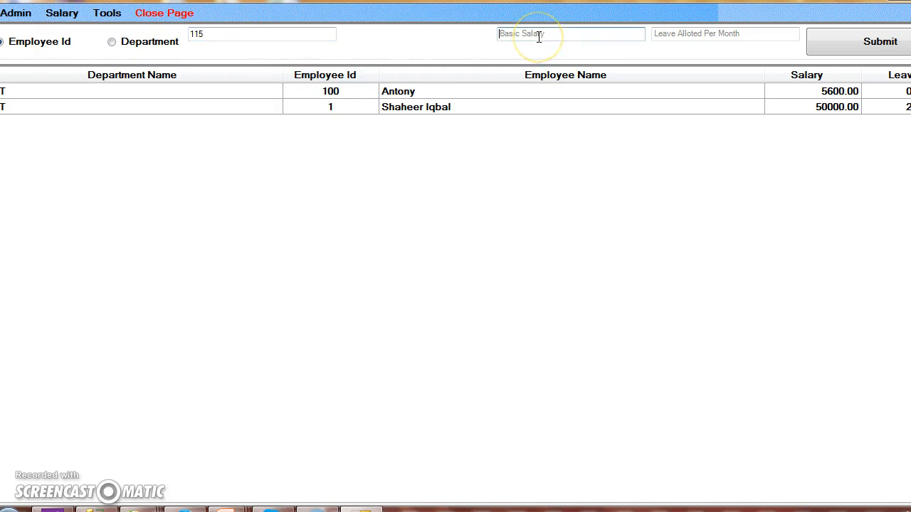
text(40000)
click(748, 31)
text(0)
click(876, 48)
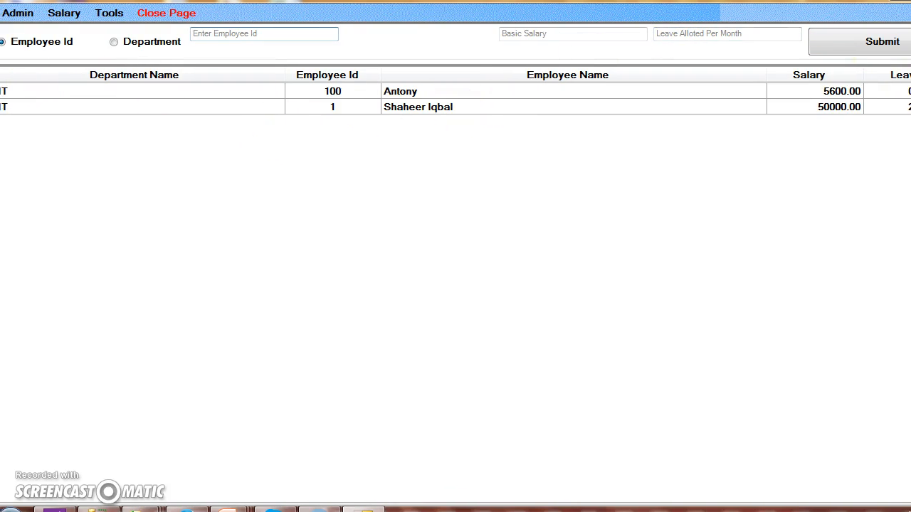
click(426, 110)
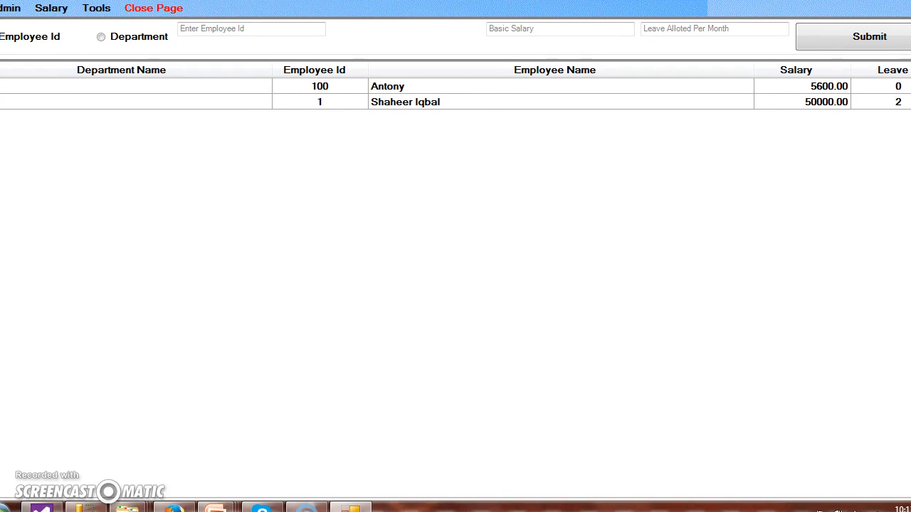
Step: Open the Attendance page and fill the employee attendance list for the month 05/2015
click(51, 8)
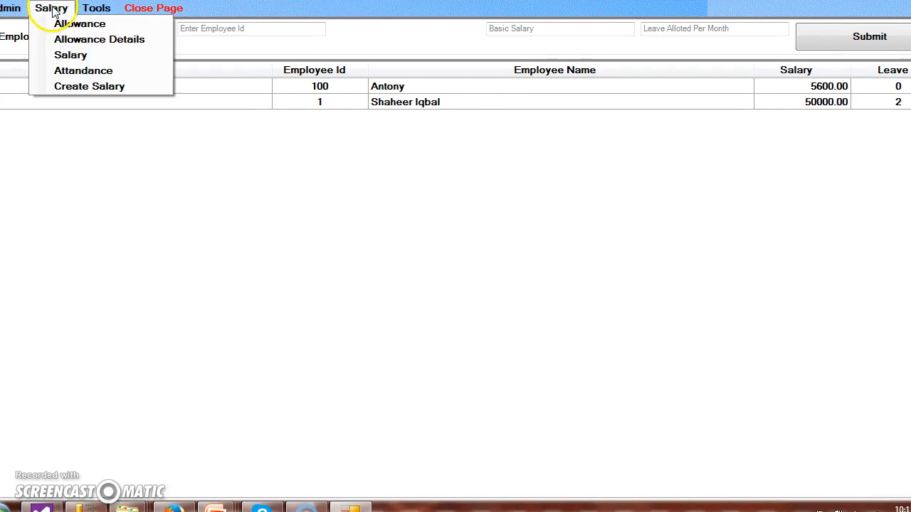
click(64, 74)
click(249, 34)
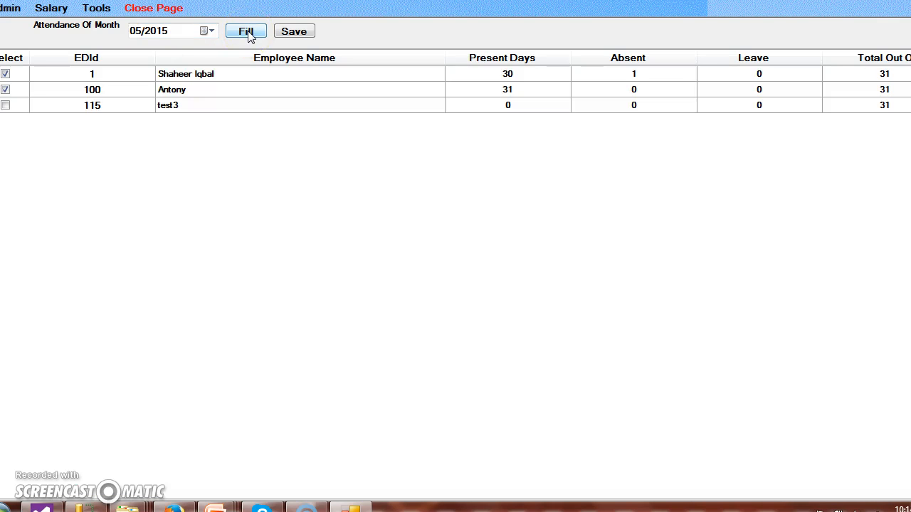
Step: Include test3 in the 05/2015 attendance with 31 present days, save the attendance update and close the page
click(13, 106)
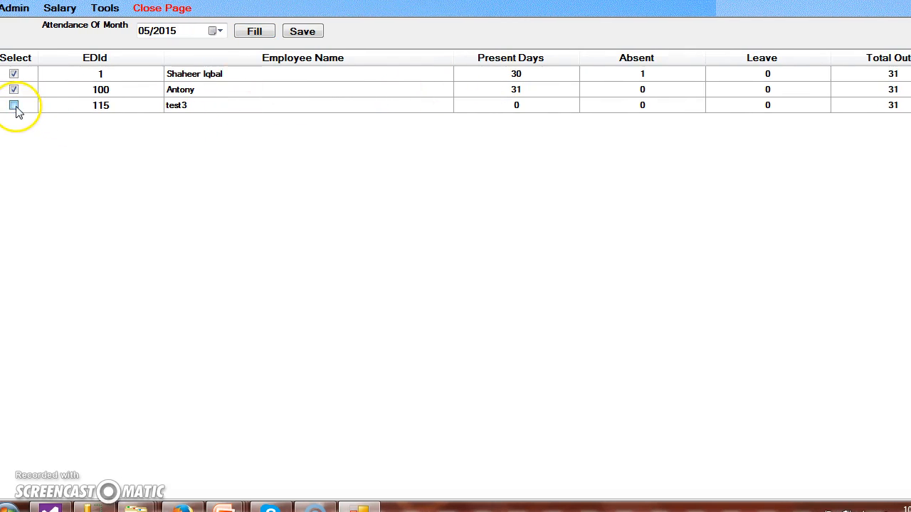
click(518, 108)
key(BackSpace)
text(31)
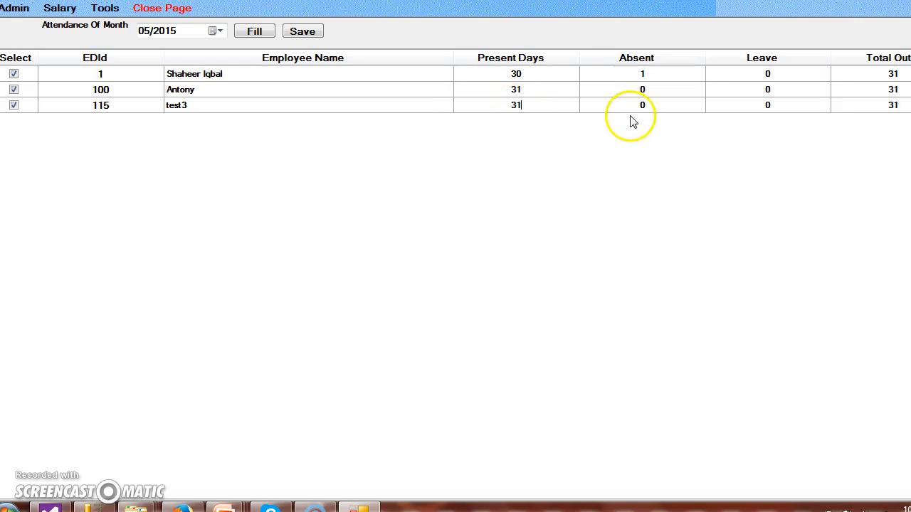
click(305, 37)
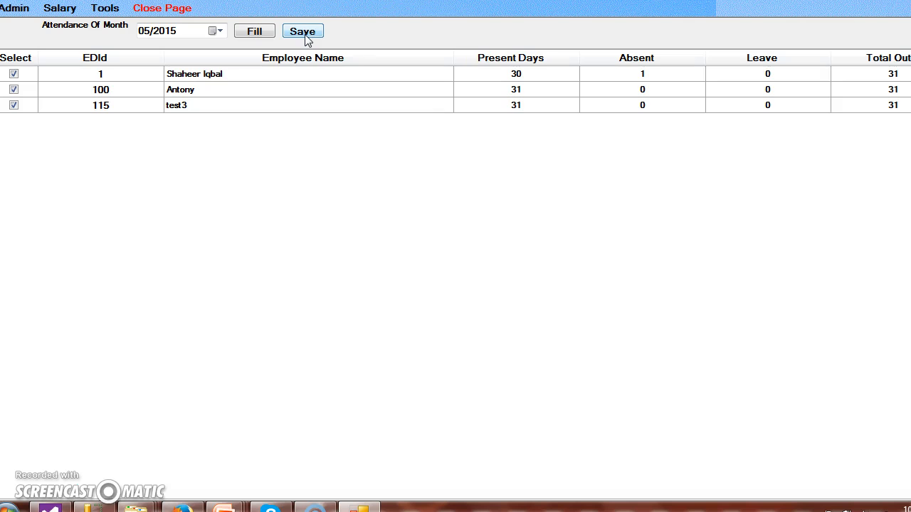
click(307, 39)
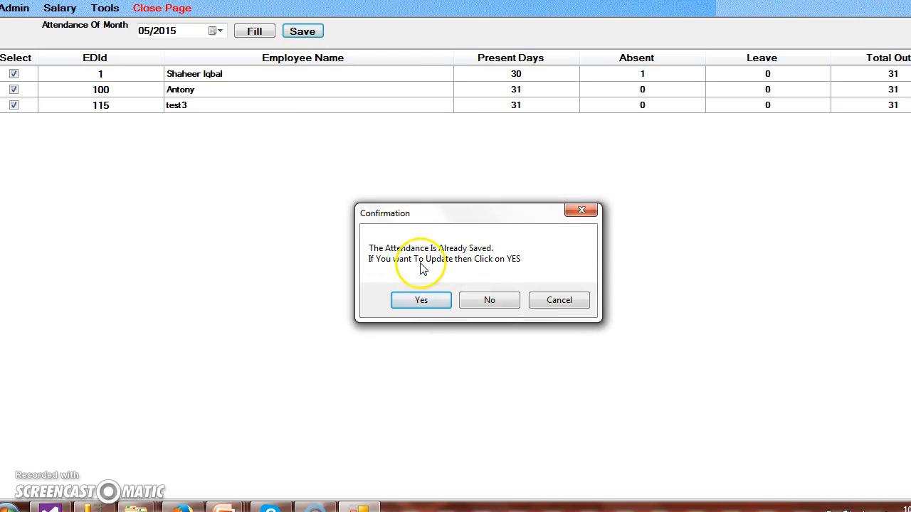
click(435, 300)
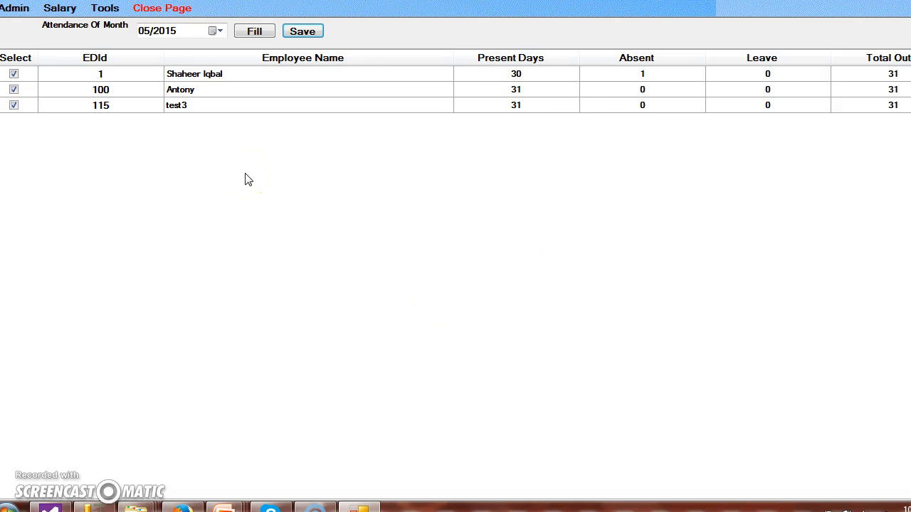
click(183, 16)
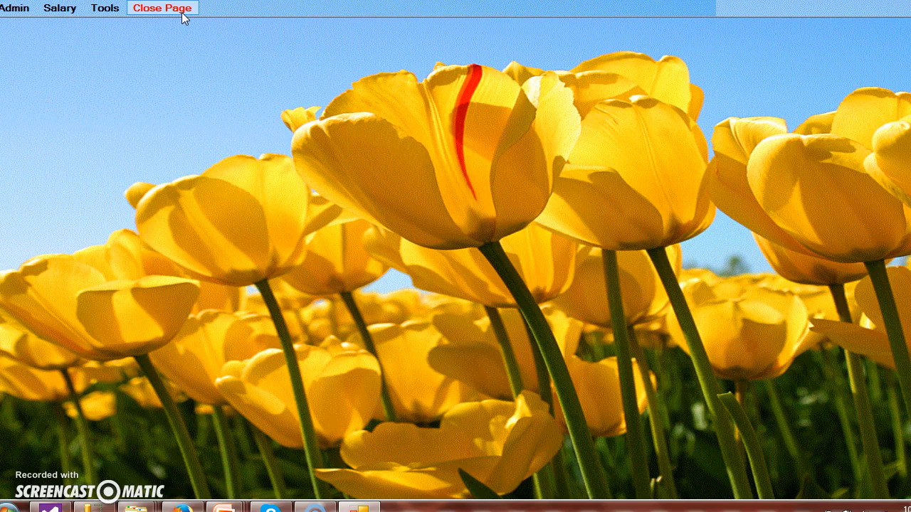
Step: Open the Create Salary page and generate the 05/2015 salary report for the first employee by entering the employee ID
click(59, 8)
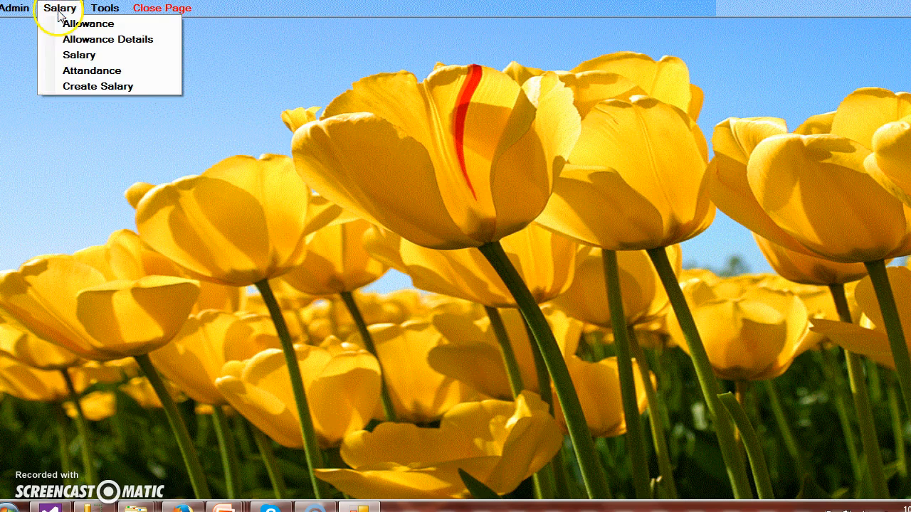
click(67, 85)
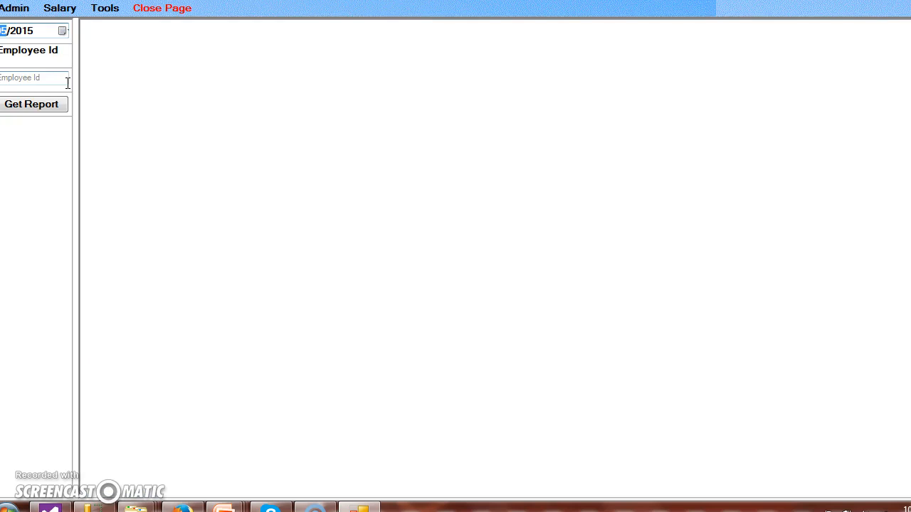
click(29, 75)
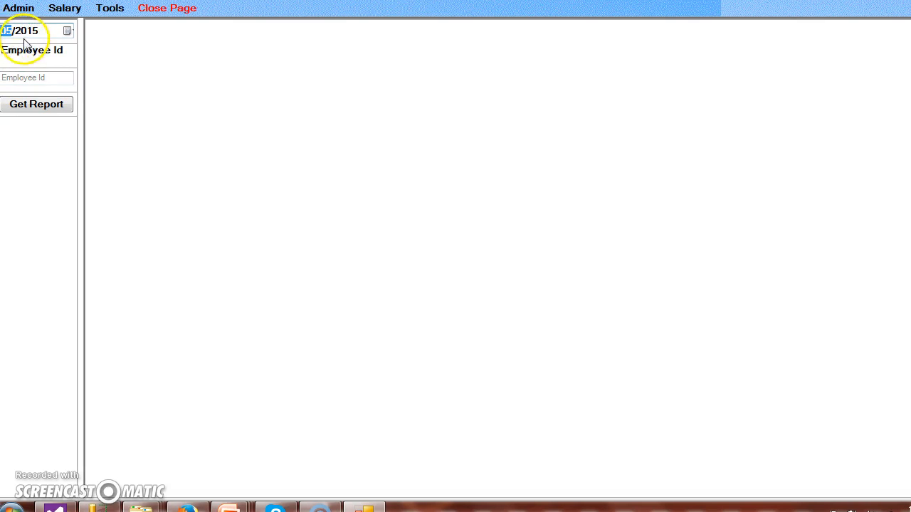
click(27, 77)
text(1)
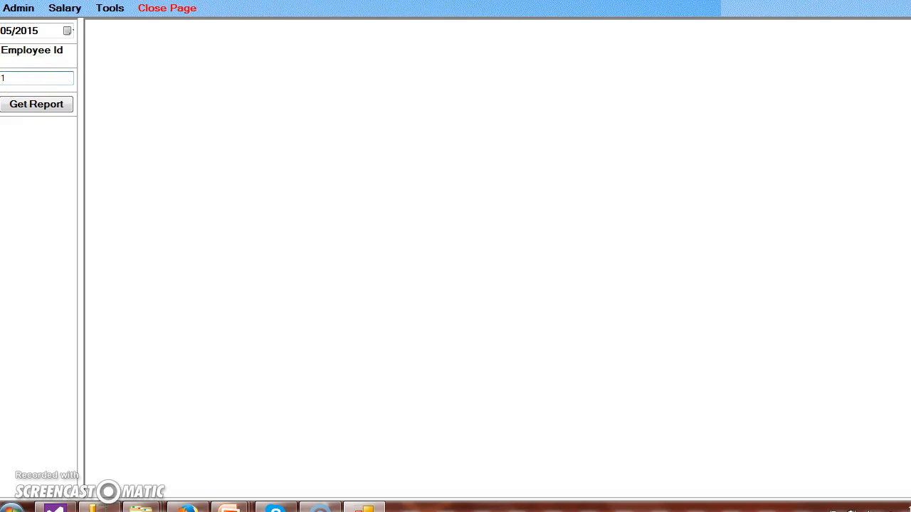
click(19, 114)
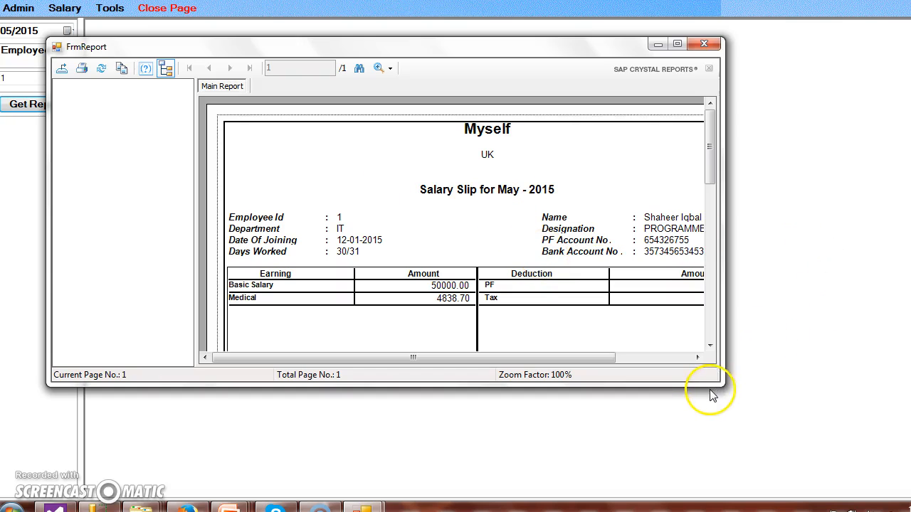
Step: Enlarge the salary slip and examine the company heading, employee details, days worked and bank account field
drag(720, 384, 776, 461)
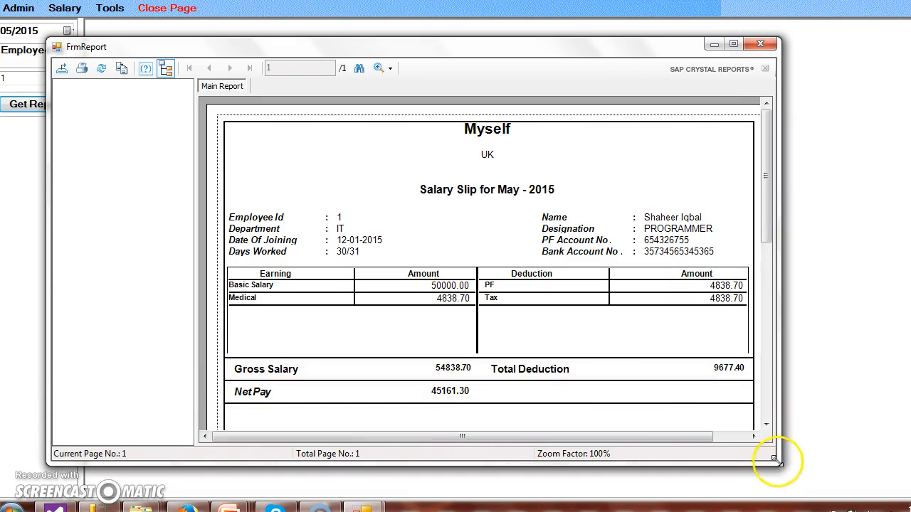
click(733, 44)
click(533, 68)
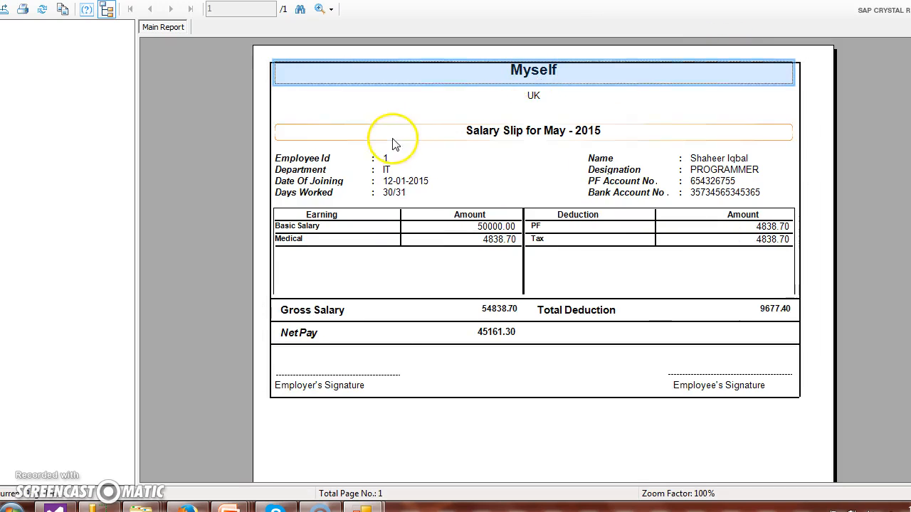
click(385, 158)
click(676, 157)
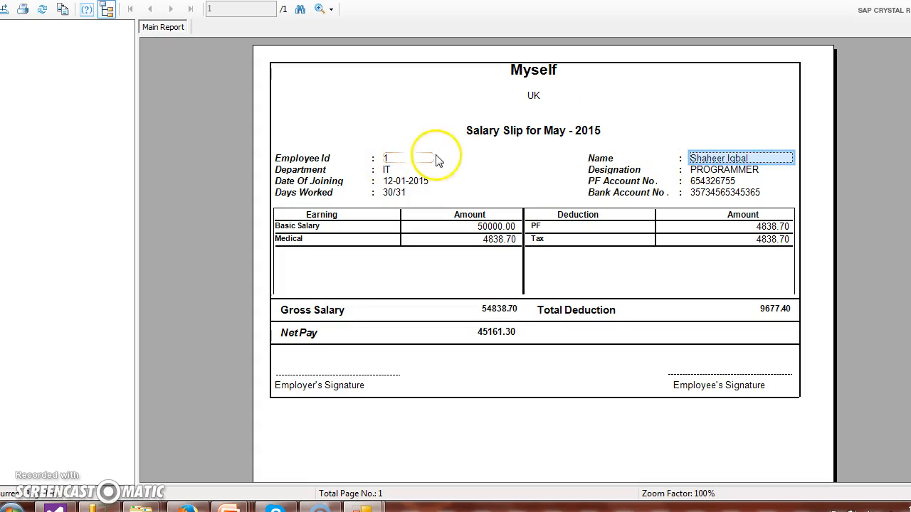
click(399, 169)
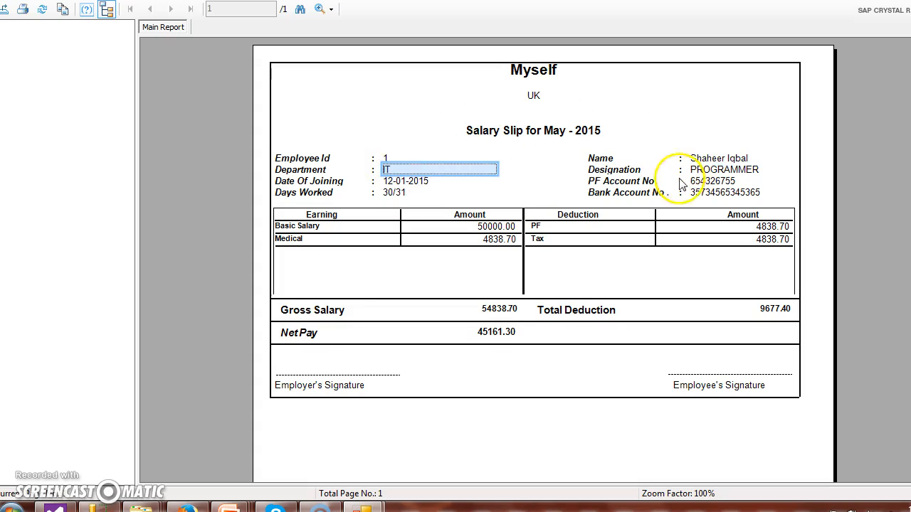
click(416, 193)
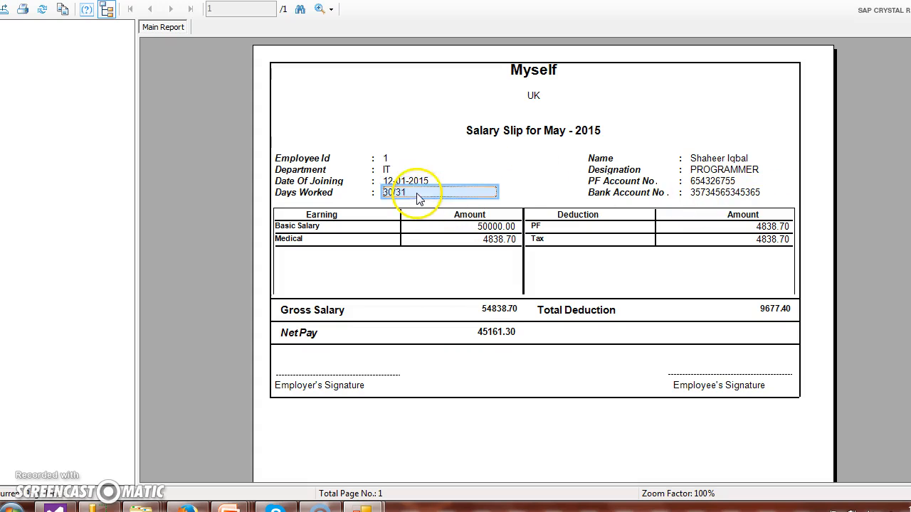
click(628, 192)
click(346, 228)
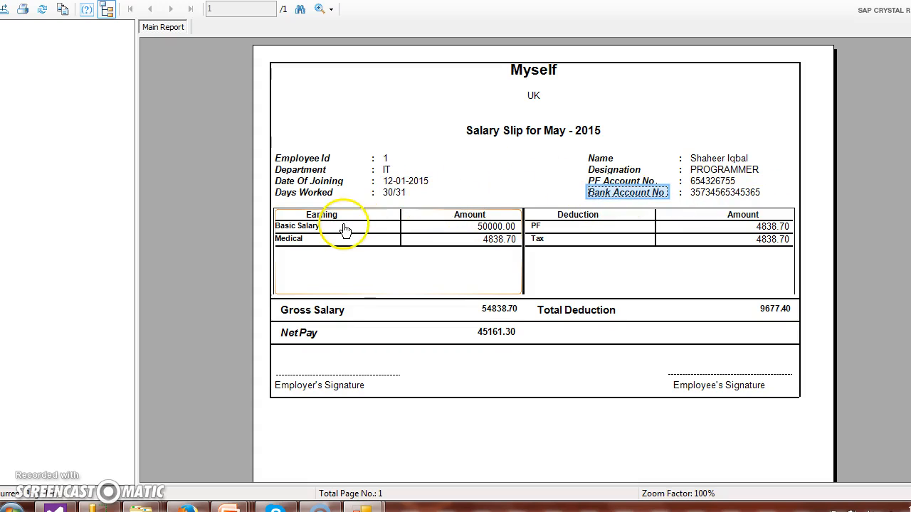
Step: View the slip's Earning subreport on its own and look at the report export options without exporting
double_click(346, 228)
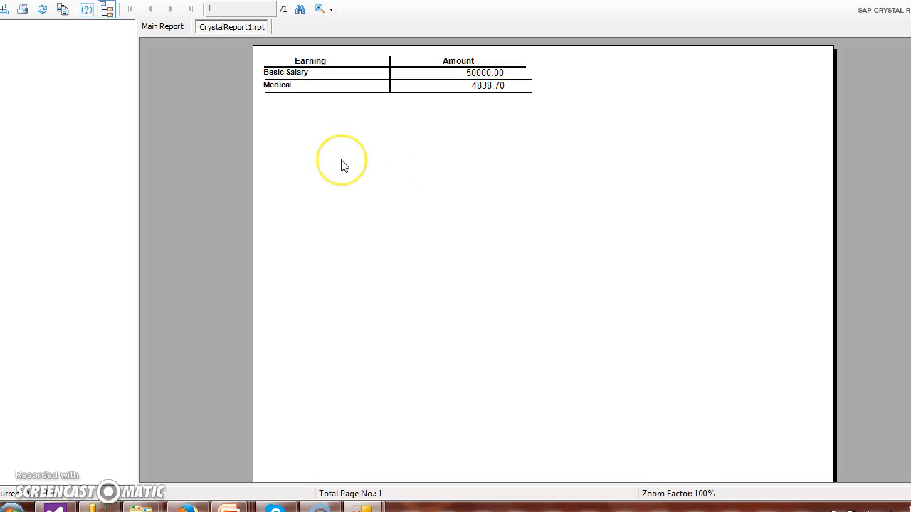
click(7, 12)
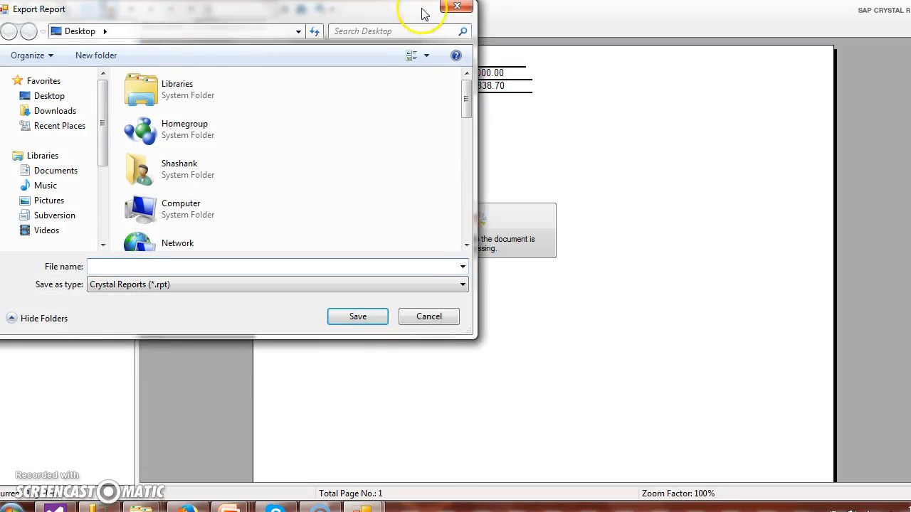
click(456, 8)
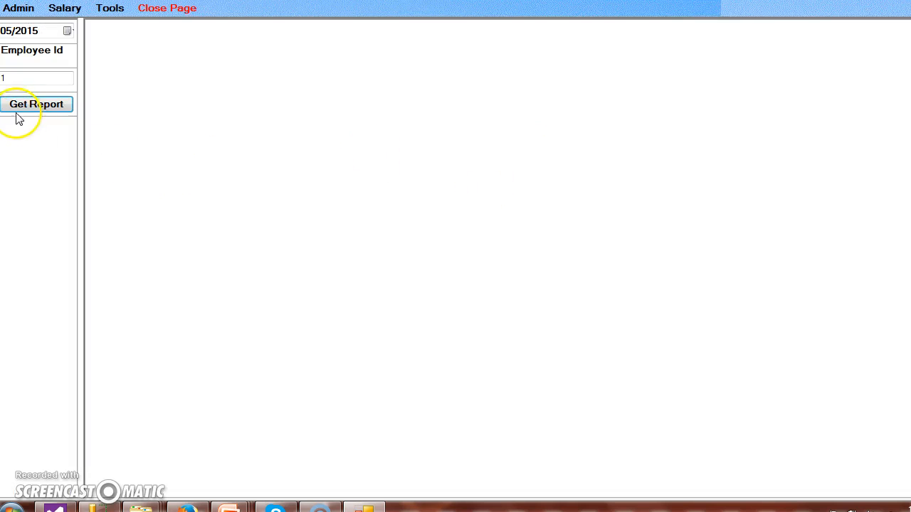
Step: Generate the same salary slip again, examine its deductions, gross salary, total deduction and net pay, and close the report
click(19, 111)
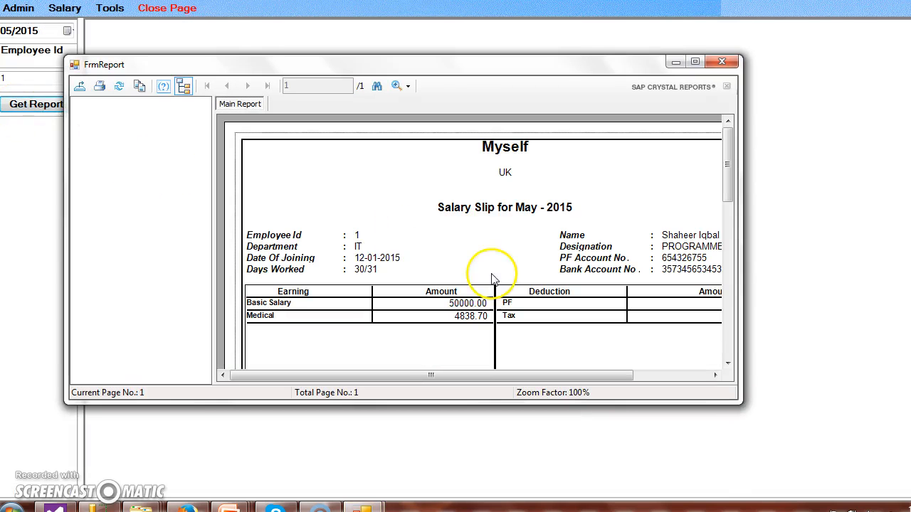
click(695, 61)
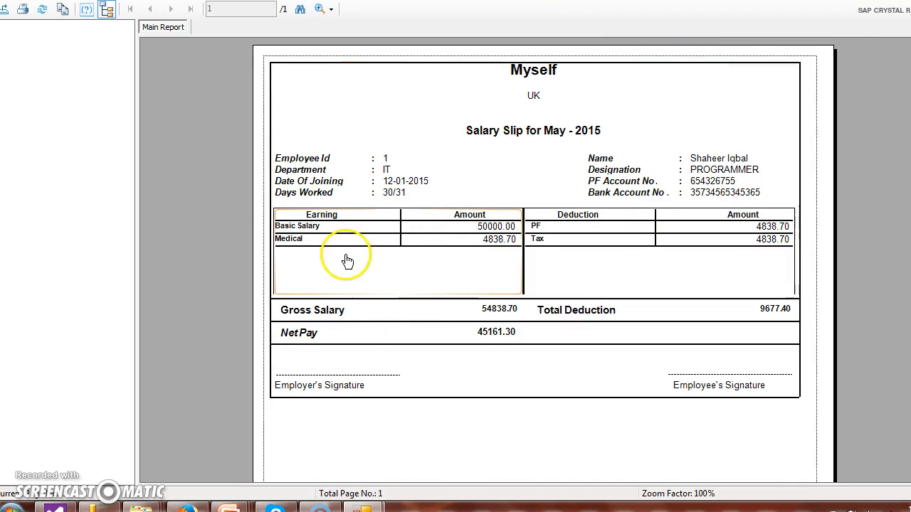
click(570, 244)
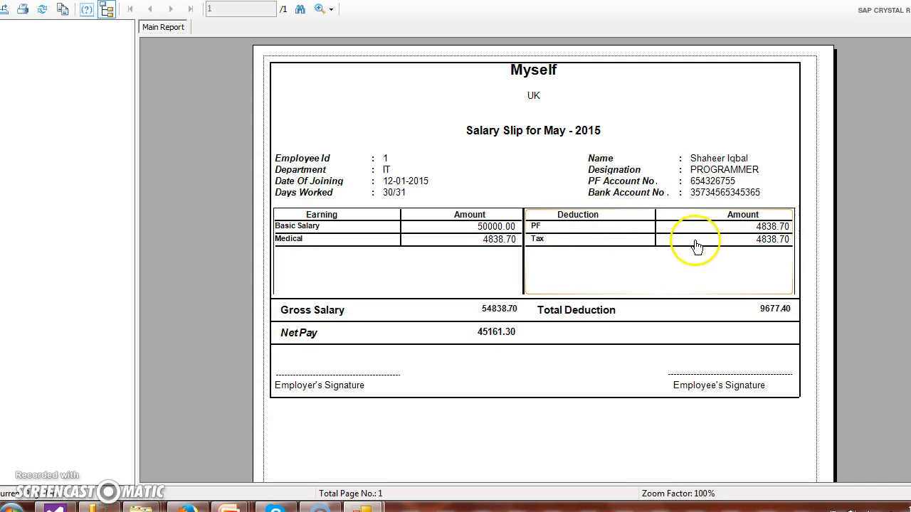
click(485, 316)
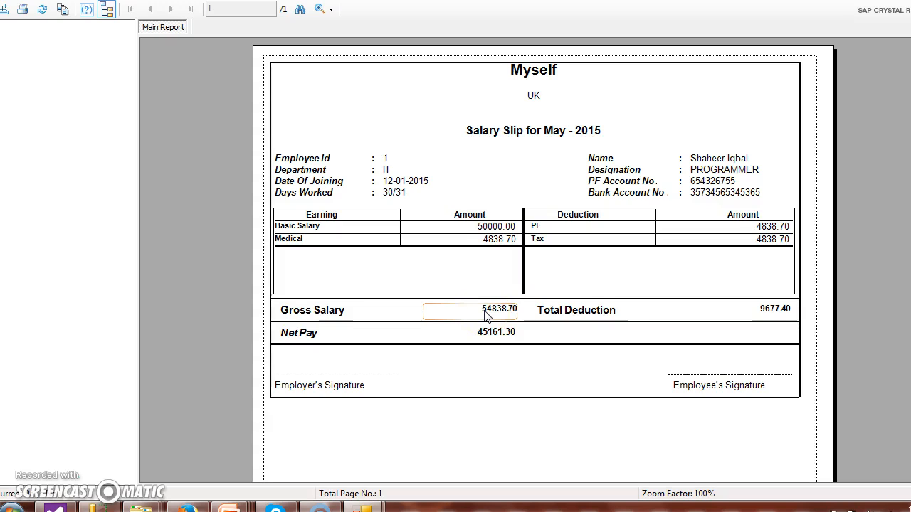
click(757, 318)
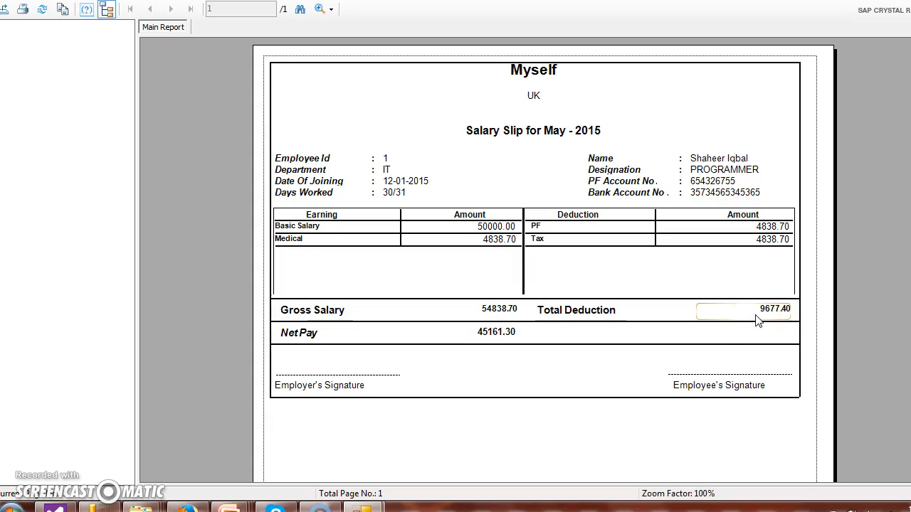
click(613, 333)
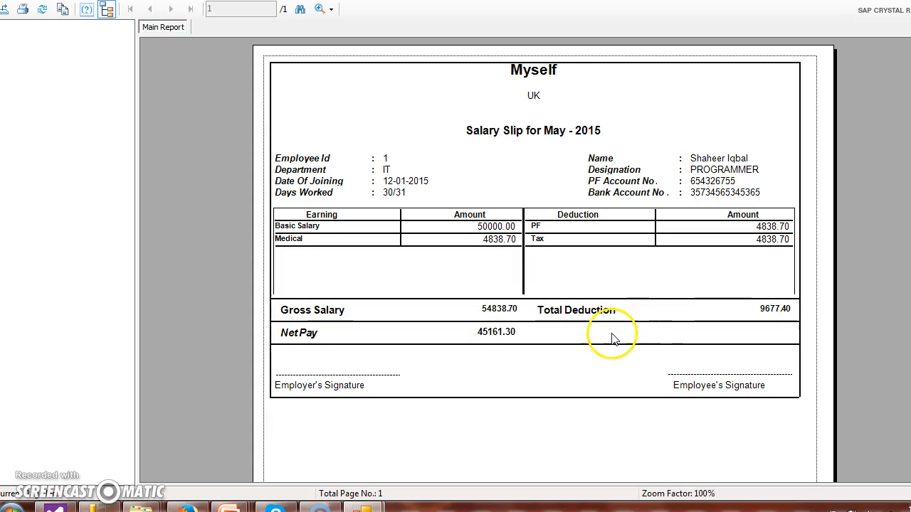
click(516, 342)
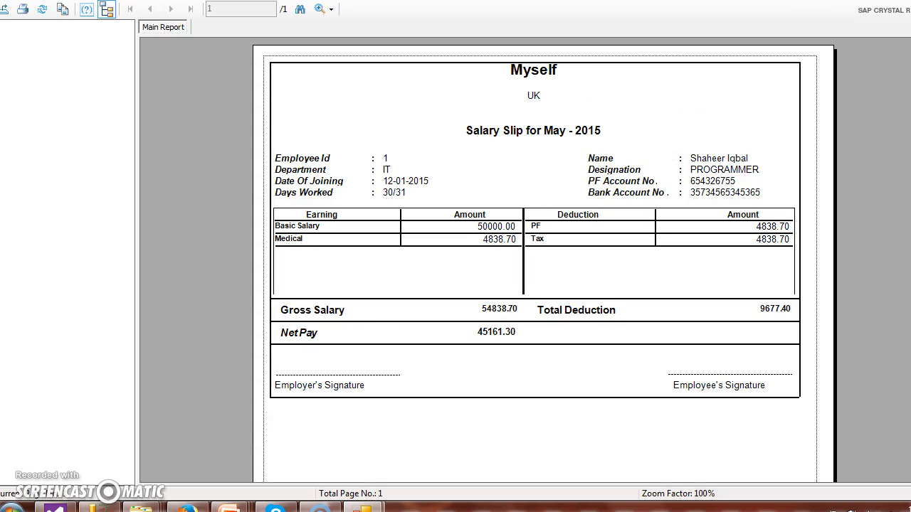
key(alt+F4)
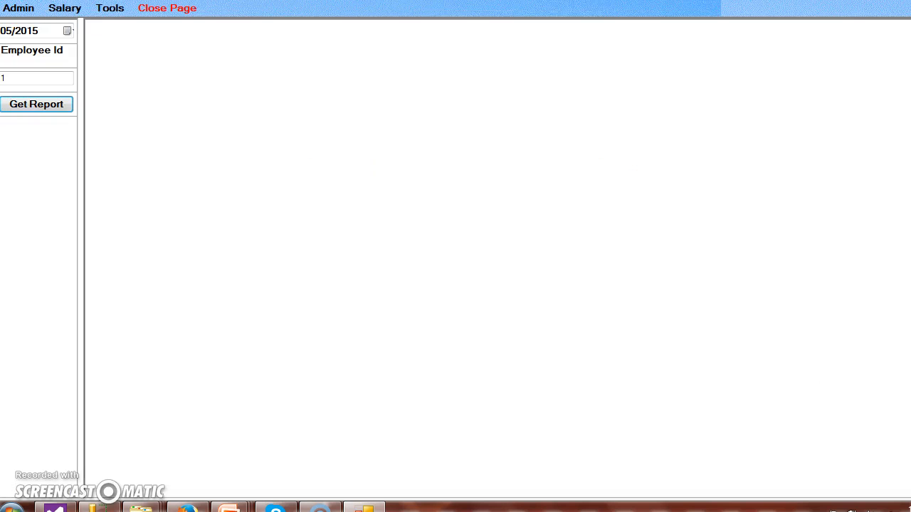
Step: Open the Authentication page and retrieve the menu permissions of the first and second employees by employee ID
click(111, 8)
click(113, 38)
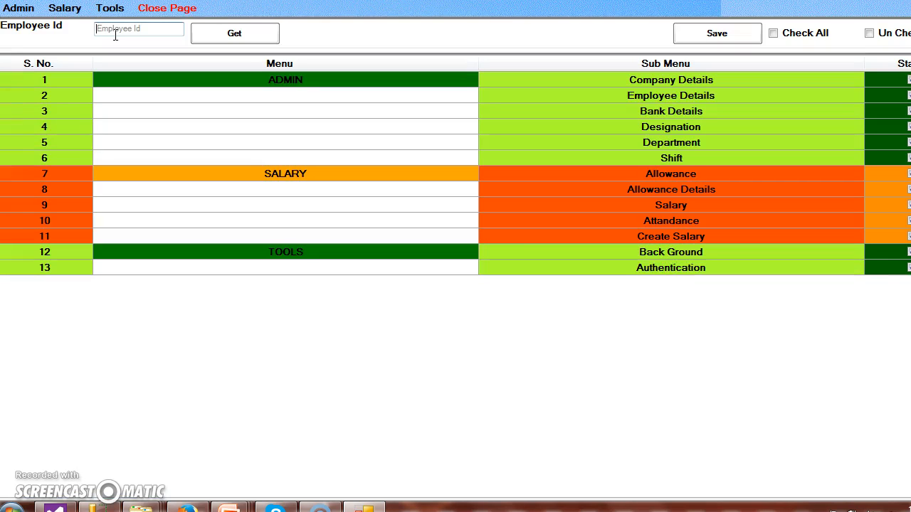
click(115, 36)
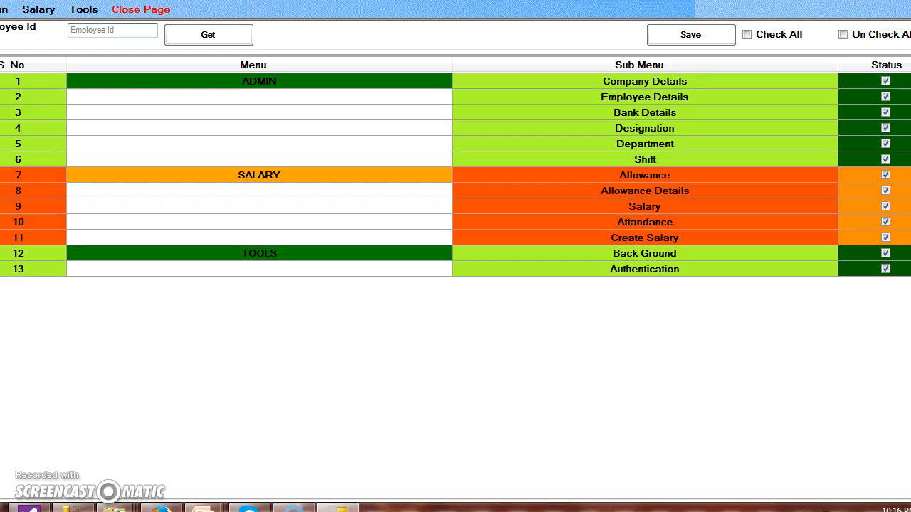
click(87, 29)
text(1)
click(205, 38)
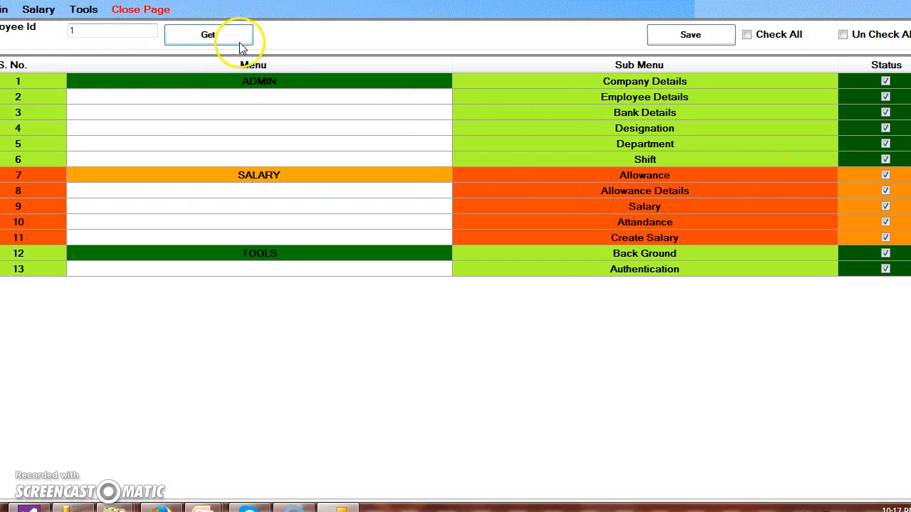
click(210, 34)
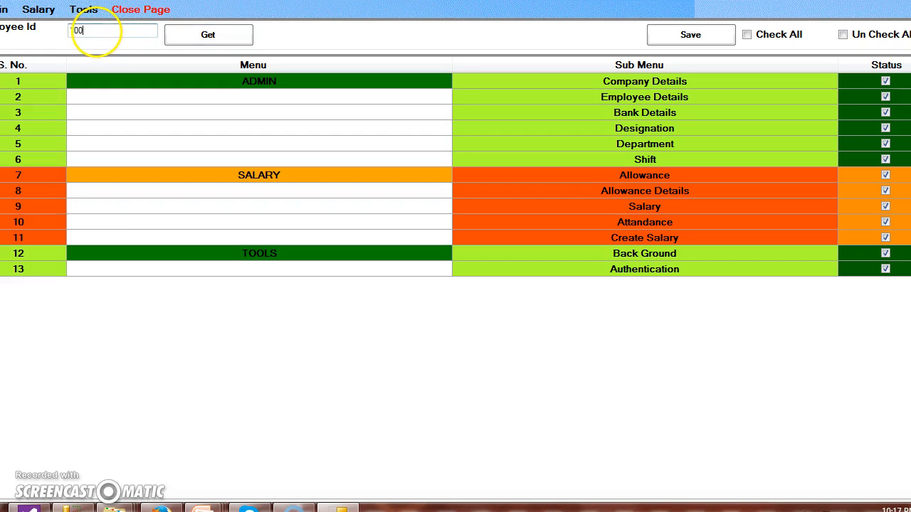
click(190, 43)
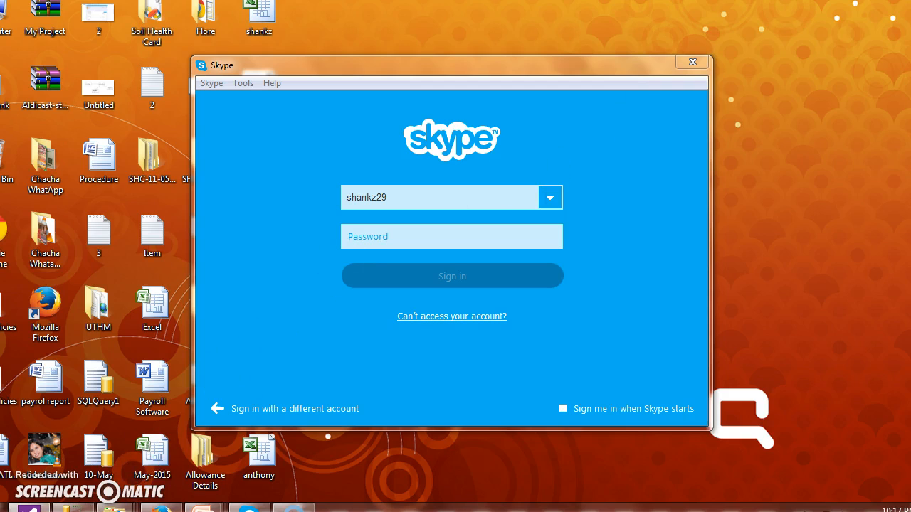
Step: Run the payroll application again from Visual Studio and log in to company Myself with the second employee's user ID and password
key(super)
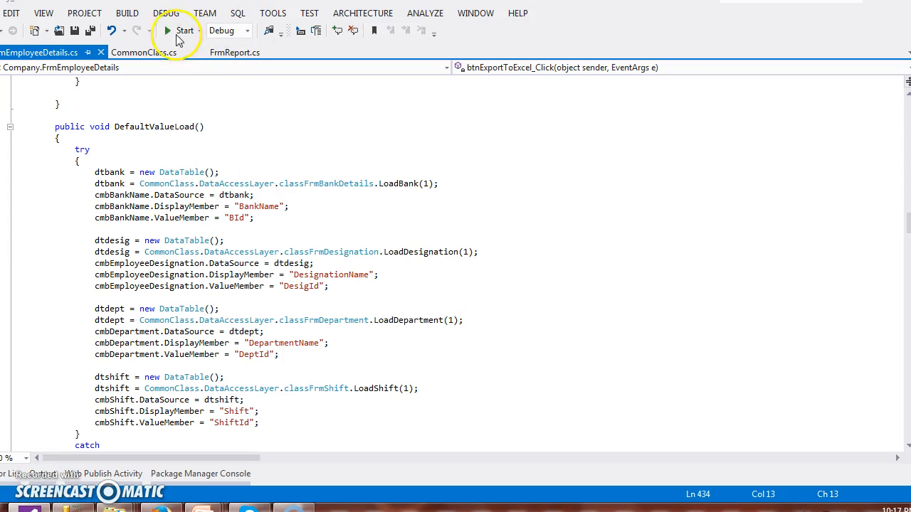
click(176, 34)
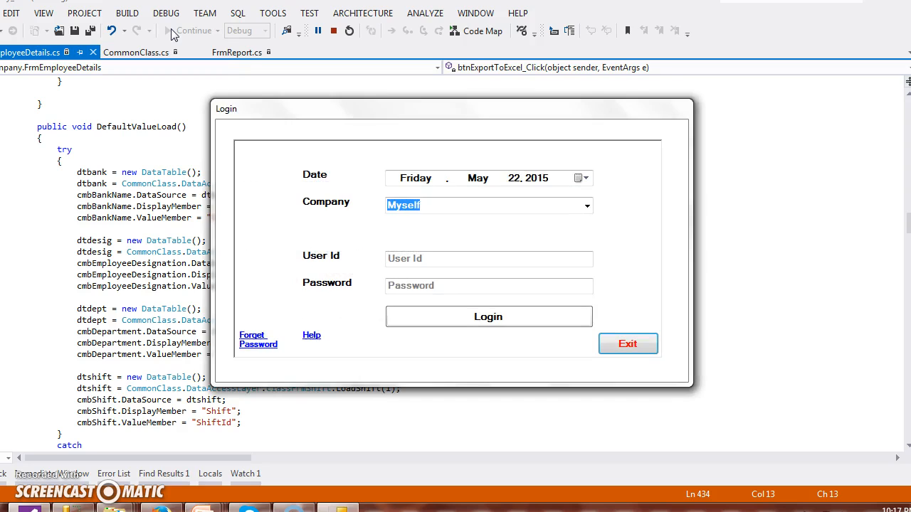
click(460, 260)
text(100)
key(Tab)
text(1)
click(488, 318)
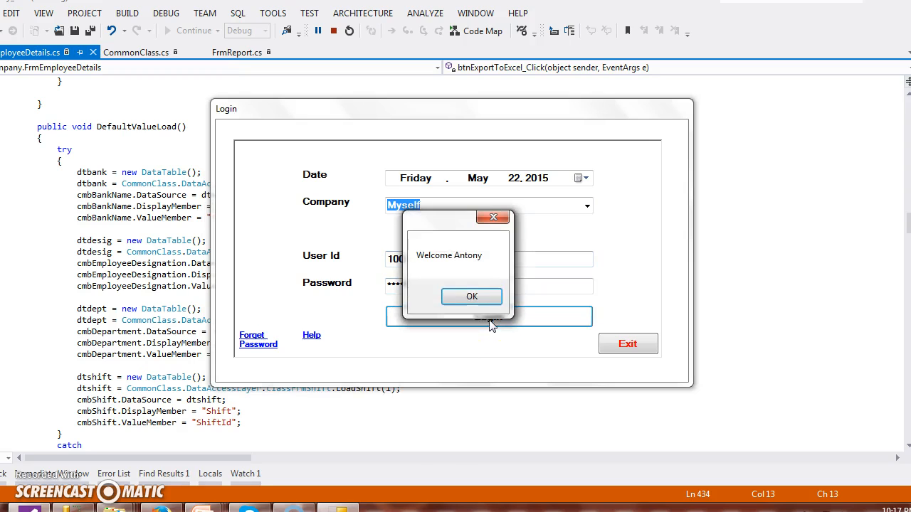
click(458, 295)
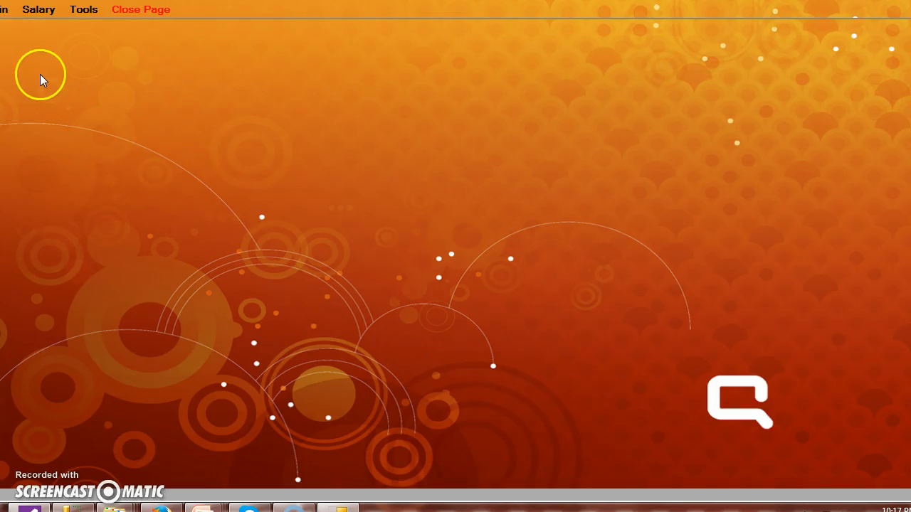
Step: Check which Admin, Salary and Tools functions are available to the logged-in employee
click(5, 9)
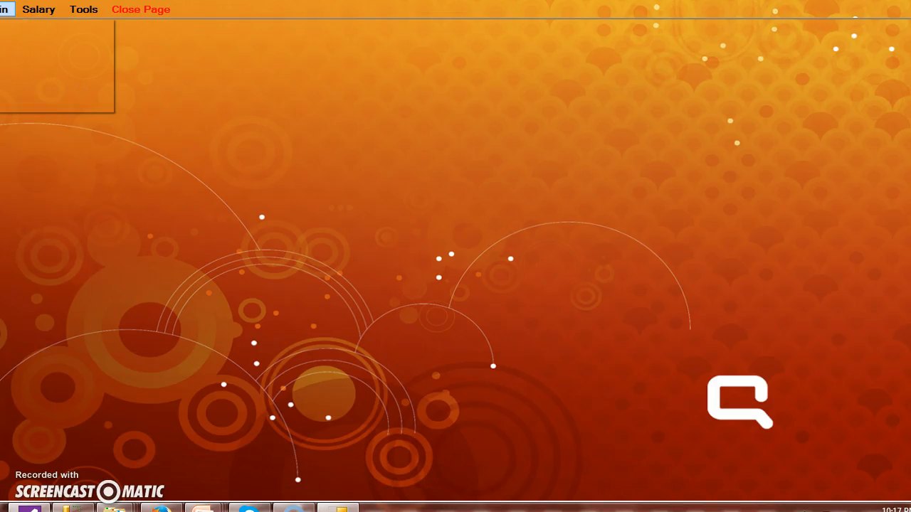
click(37, 10)
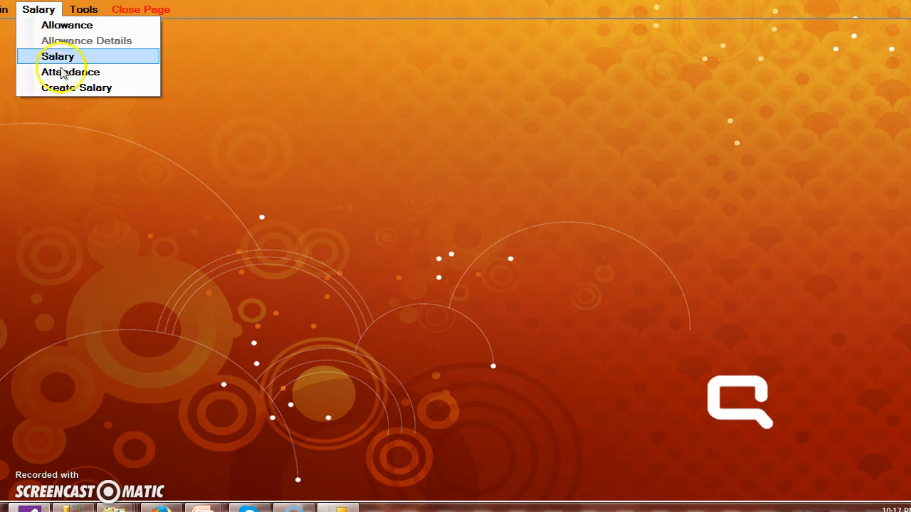
click(166, 167)
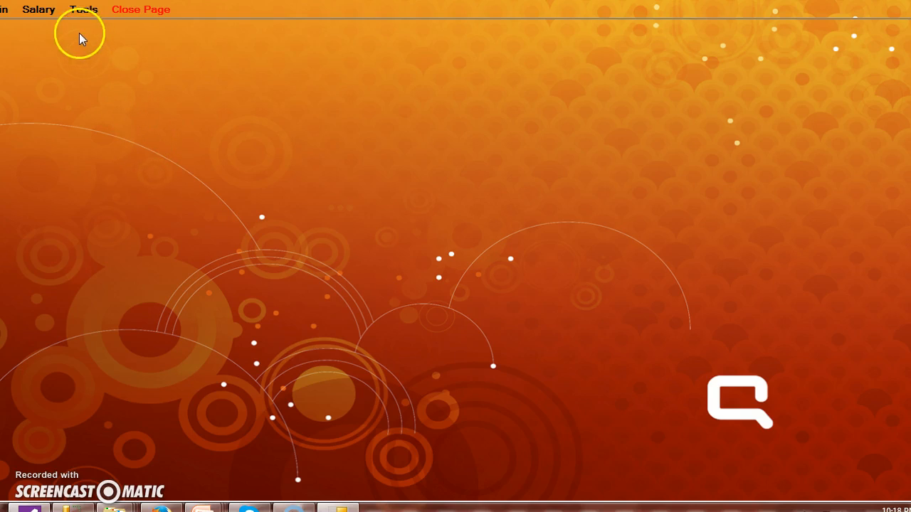
click(80, 11)
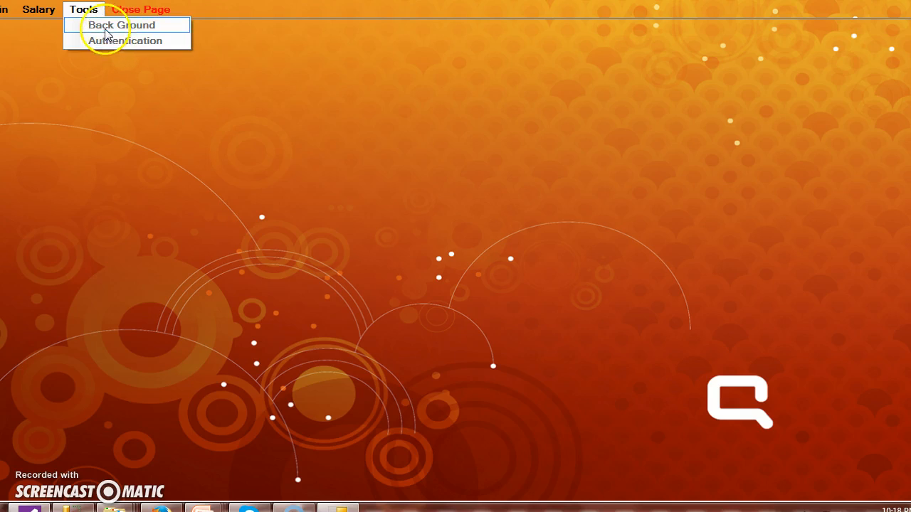
click(231, 134)
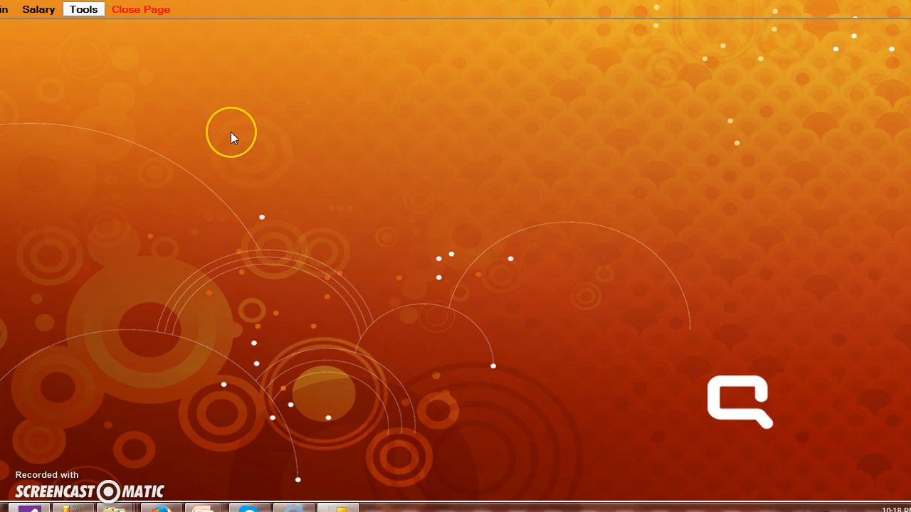